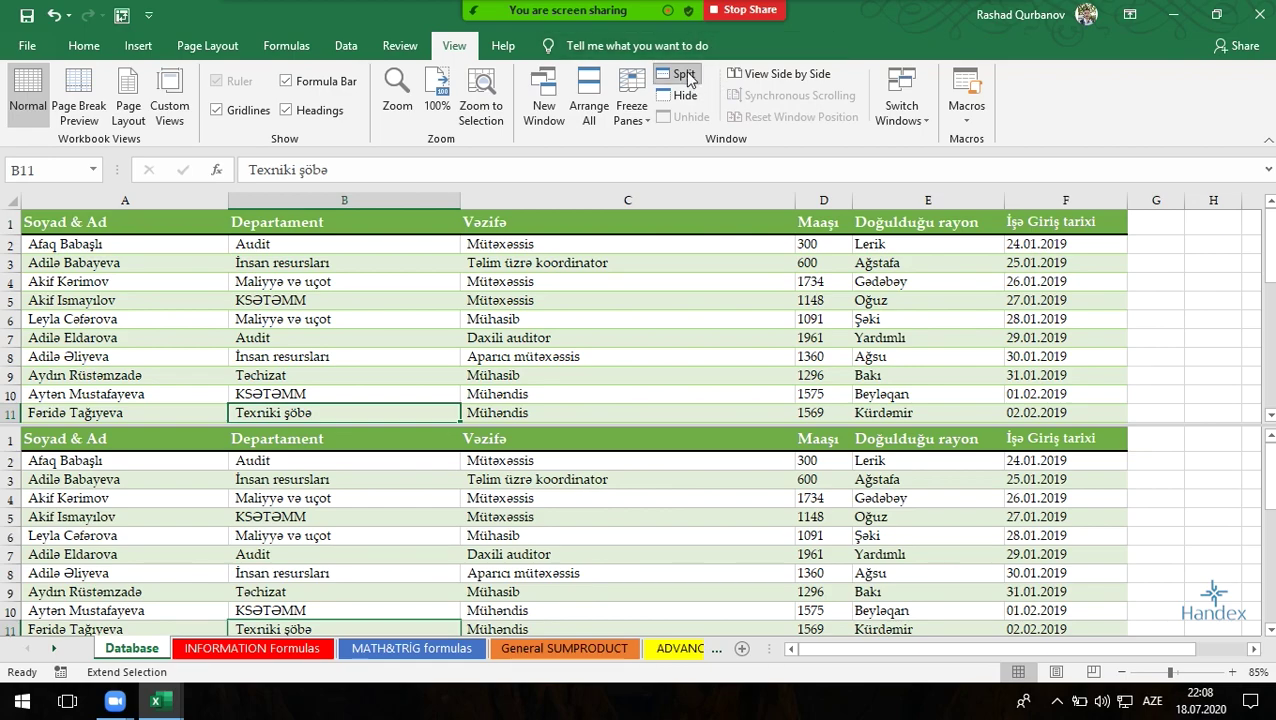
# Step: Turn off Split on the View tab so the Database sheet shows as one pane
pyautogui.click(684, 76)
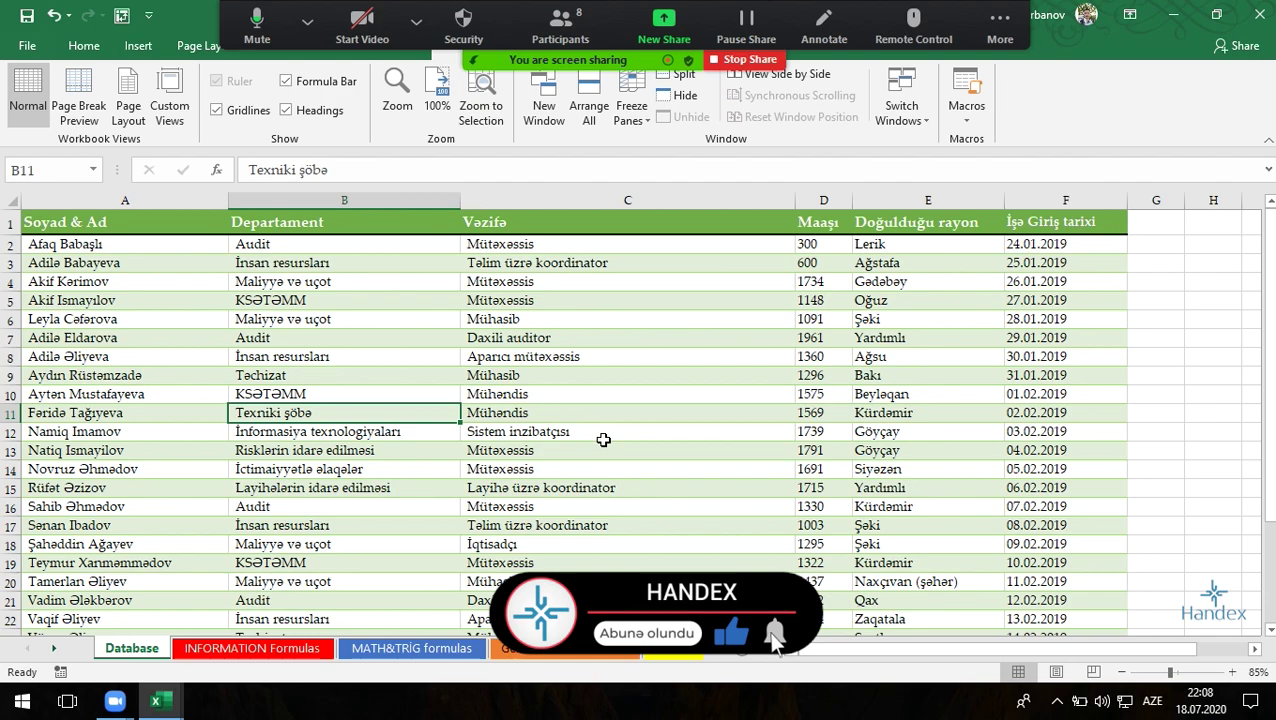
pyautogui.rightClick(232, 650)
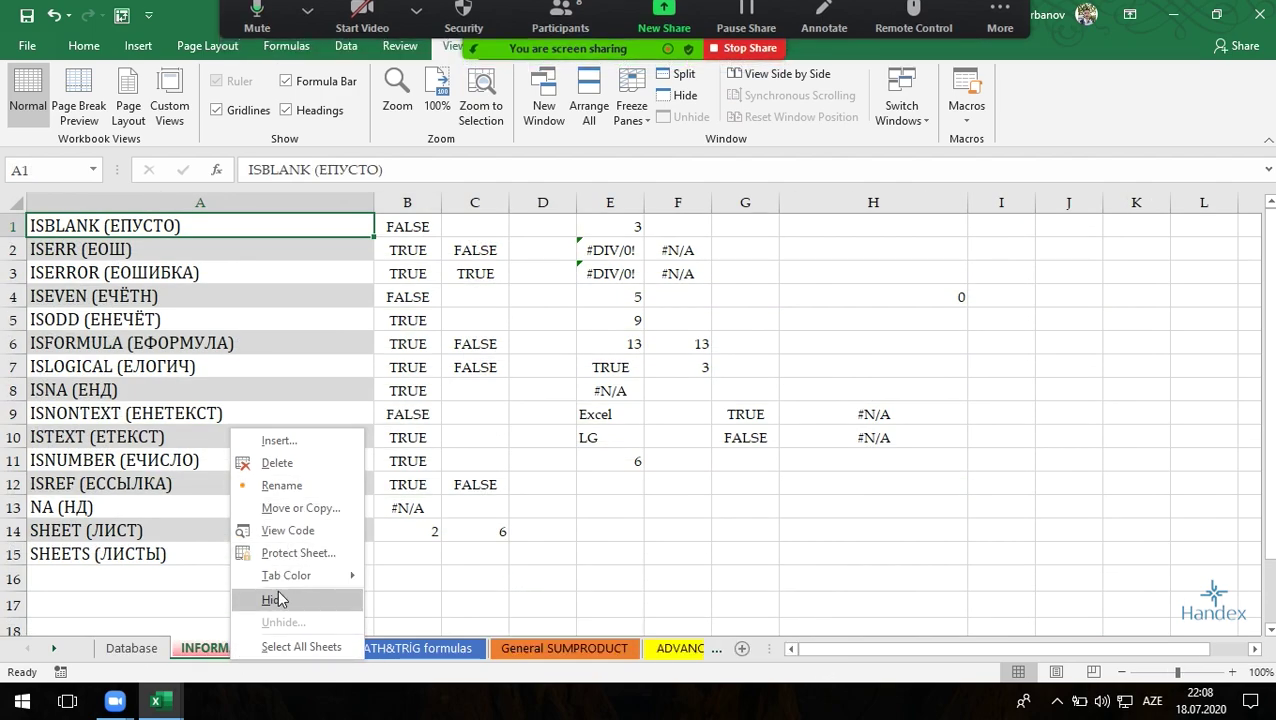
pyautogui.click(277, 604)
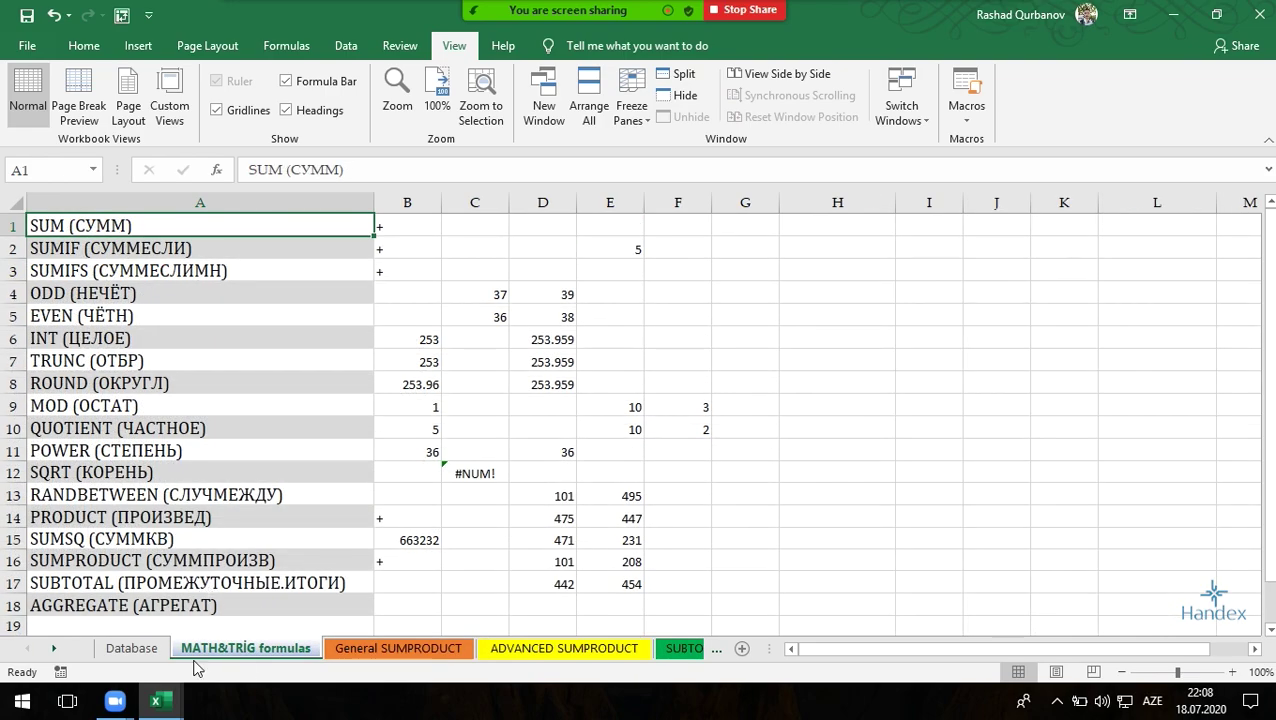
pyautogui.rightClick(208, 652)
pyautogui.click(277, 607)
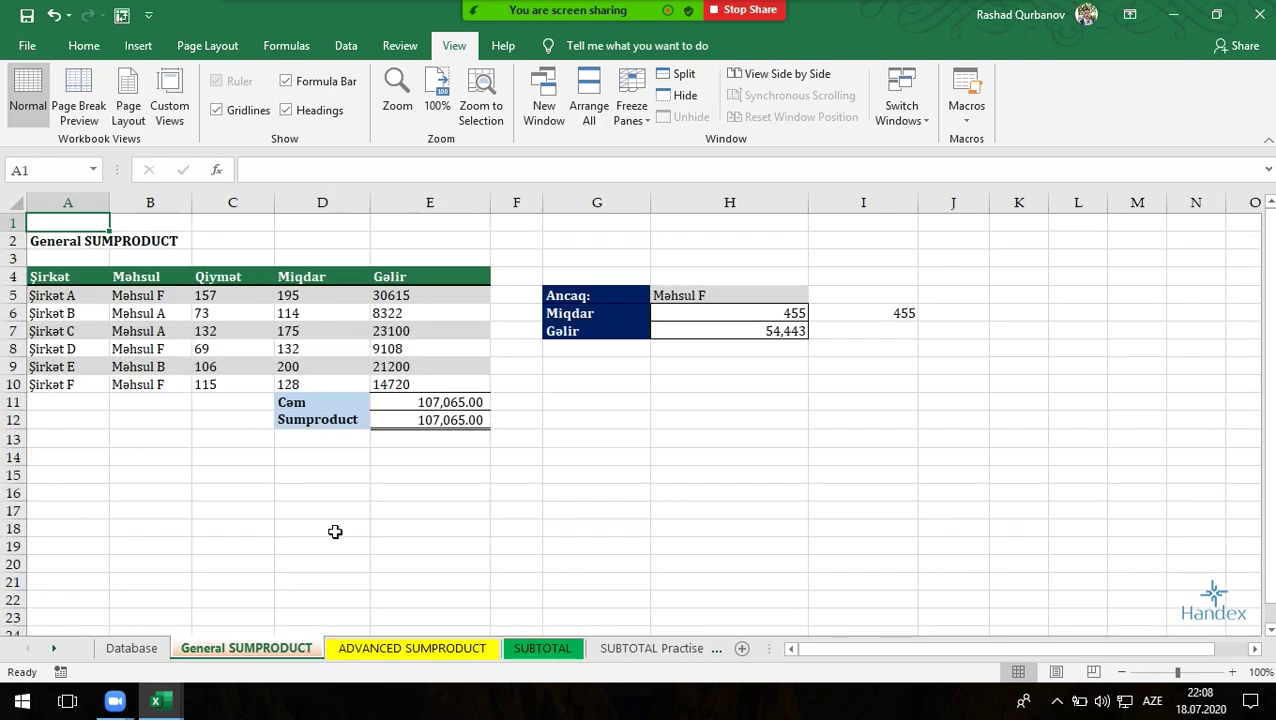
pyautogui.rightClick(208, 652)
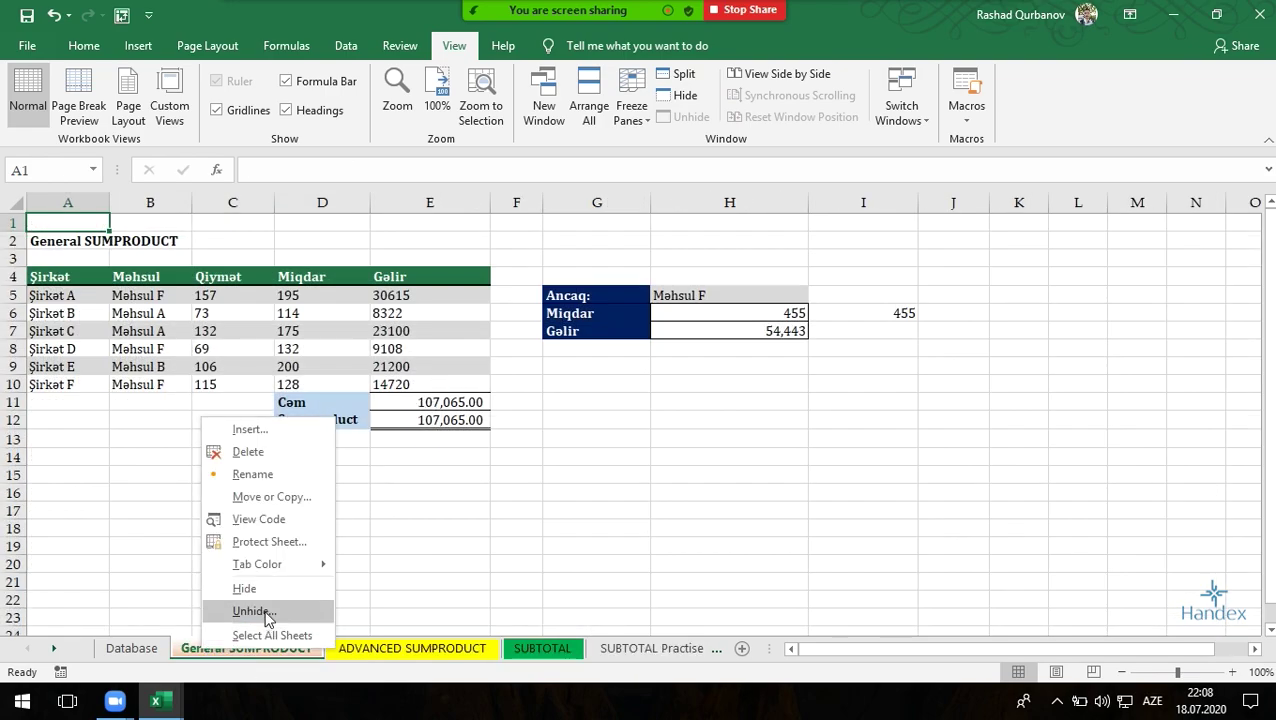
pyautogui.click(256, 609)
pyautogui.click(200, 555)
pyautogui.click(200, 542)
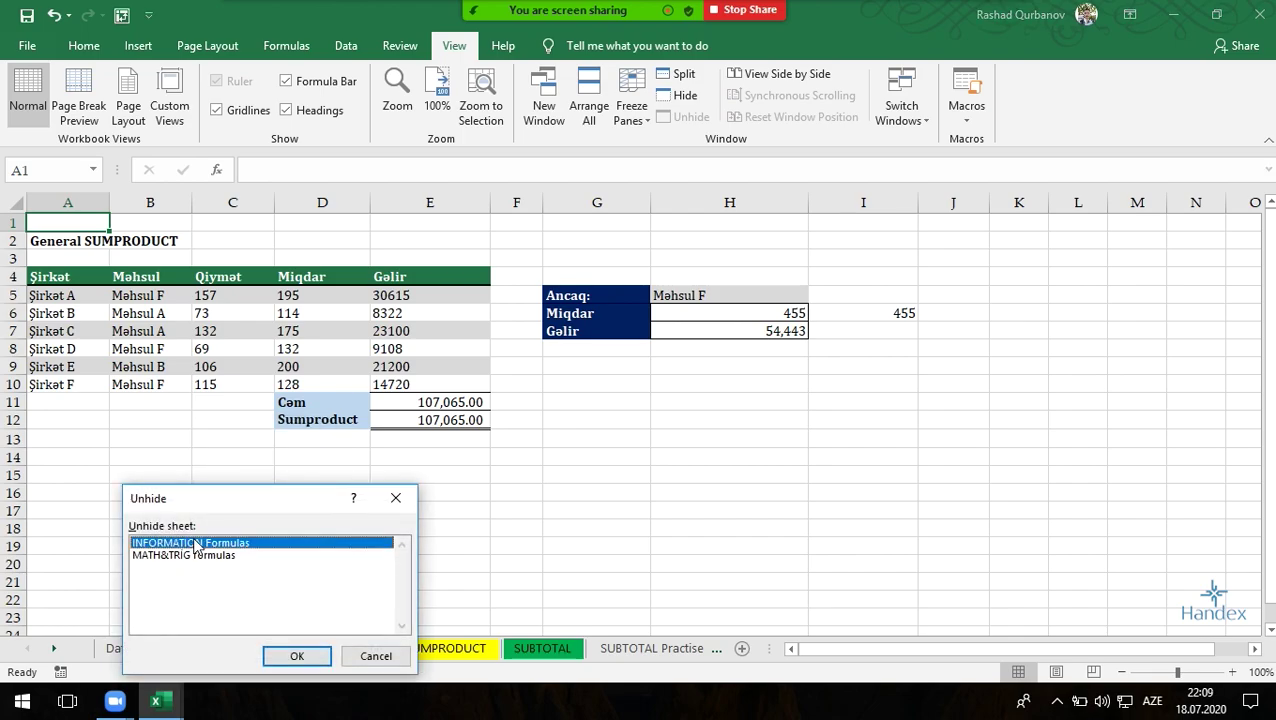
pyautogui.click(297, 656)
pyautogui.rightClick(205, 650)
pyautogui.click(252, 614)
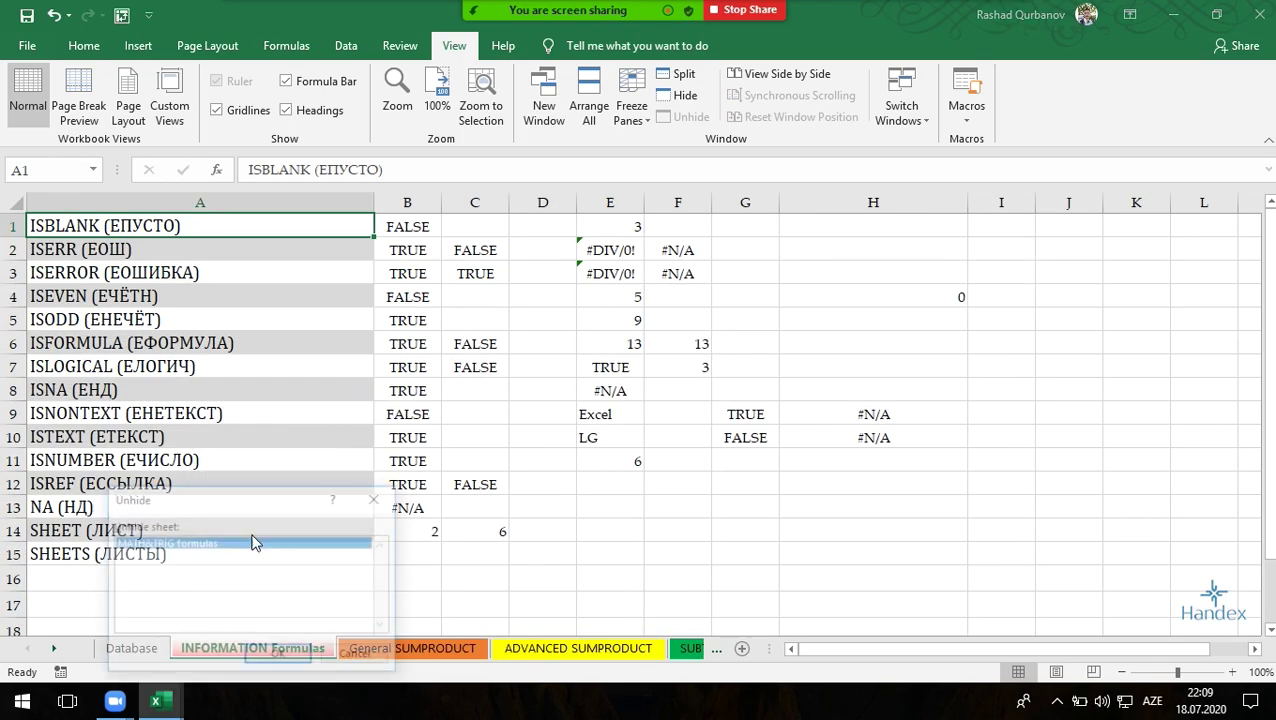
pyautogui.doubleClick(203, 543)
# Step: Hide the Database window, restore and raise the other window, then unhide UDEMY - Lesson 9 file:2
pyautogui.click(150, 651)
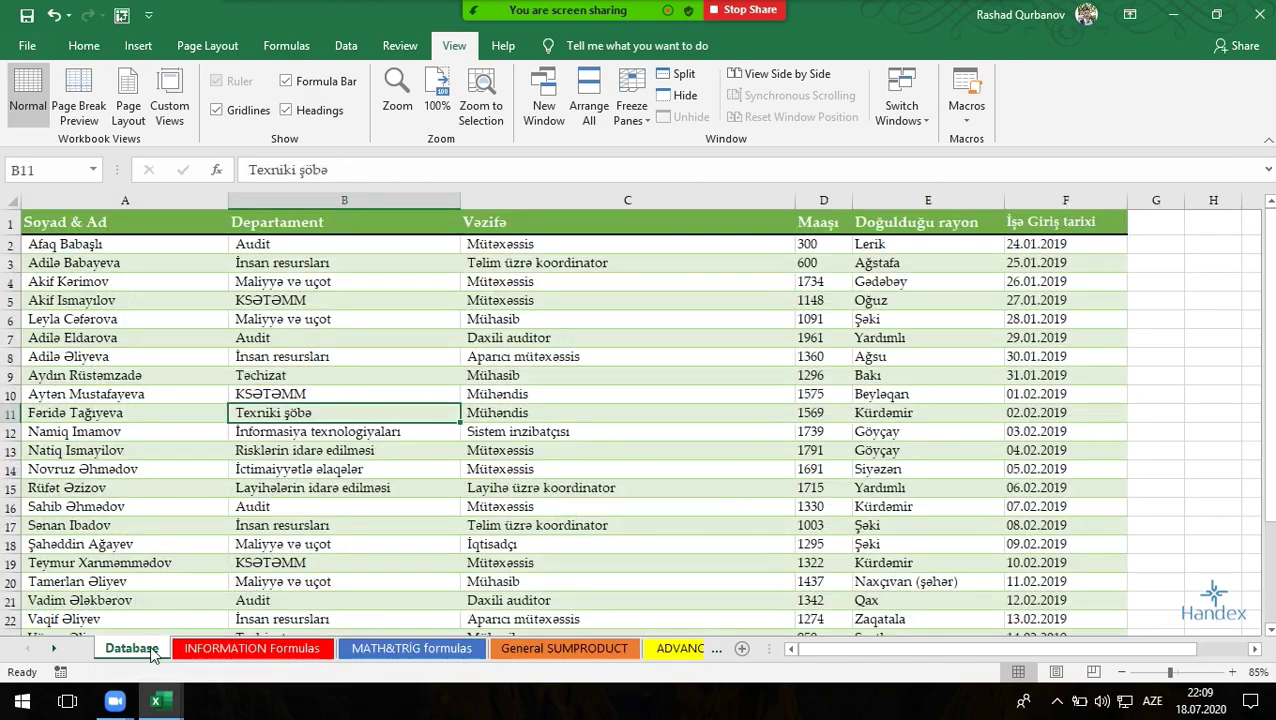
pyautogui.click(688, 98)
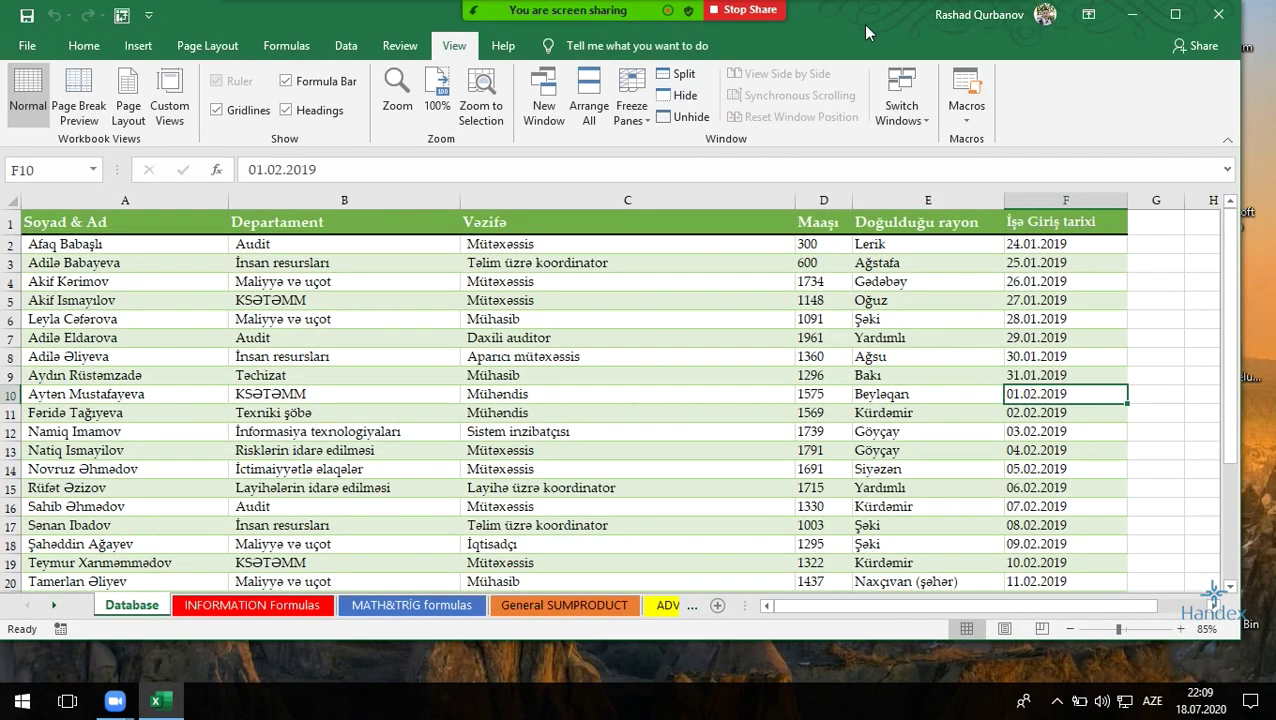
pyautogui.moveTo(862, 24)
pyautogui.mouseDown()
pyautogui.moveTo(837, 106)
pyautogui.moveTo(784, 84)
pyautogui.mouseUp()
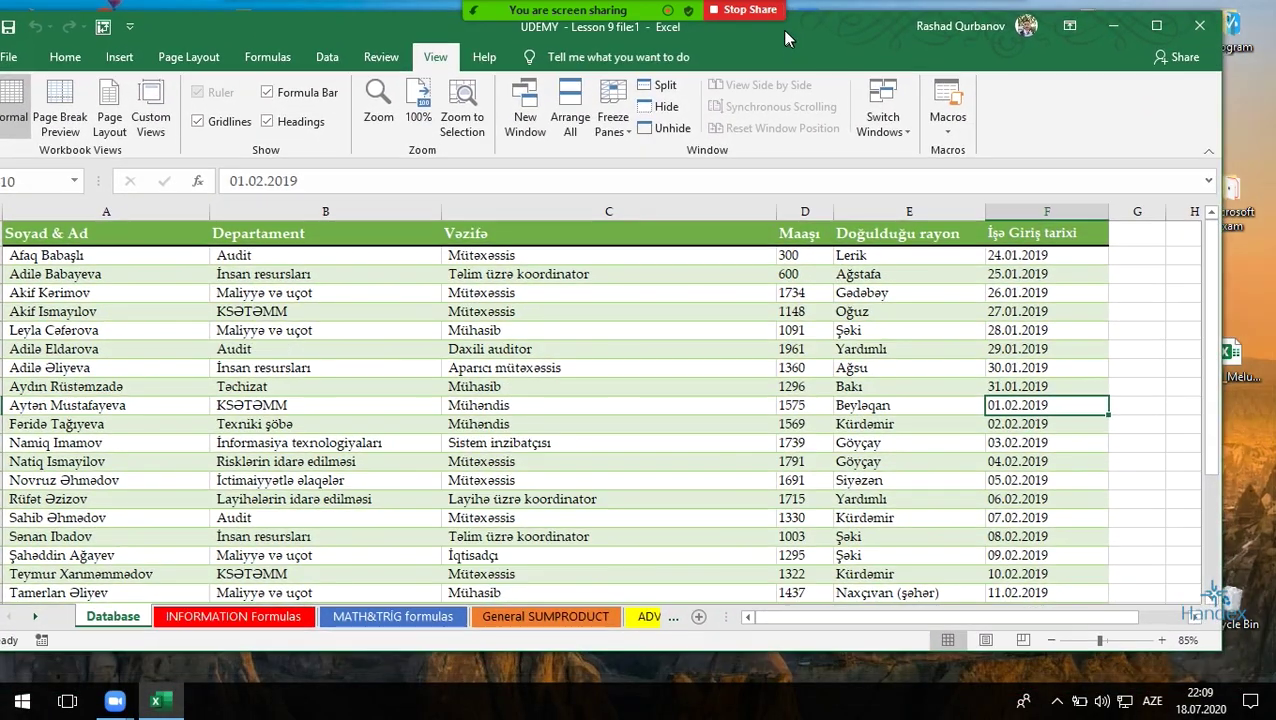
pyautogui.moveTo(784, 84); pyautogui.dragTo(782, 30)
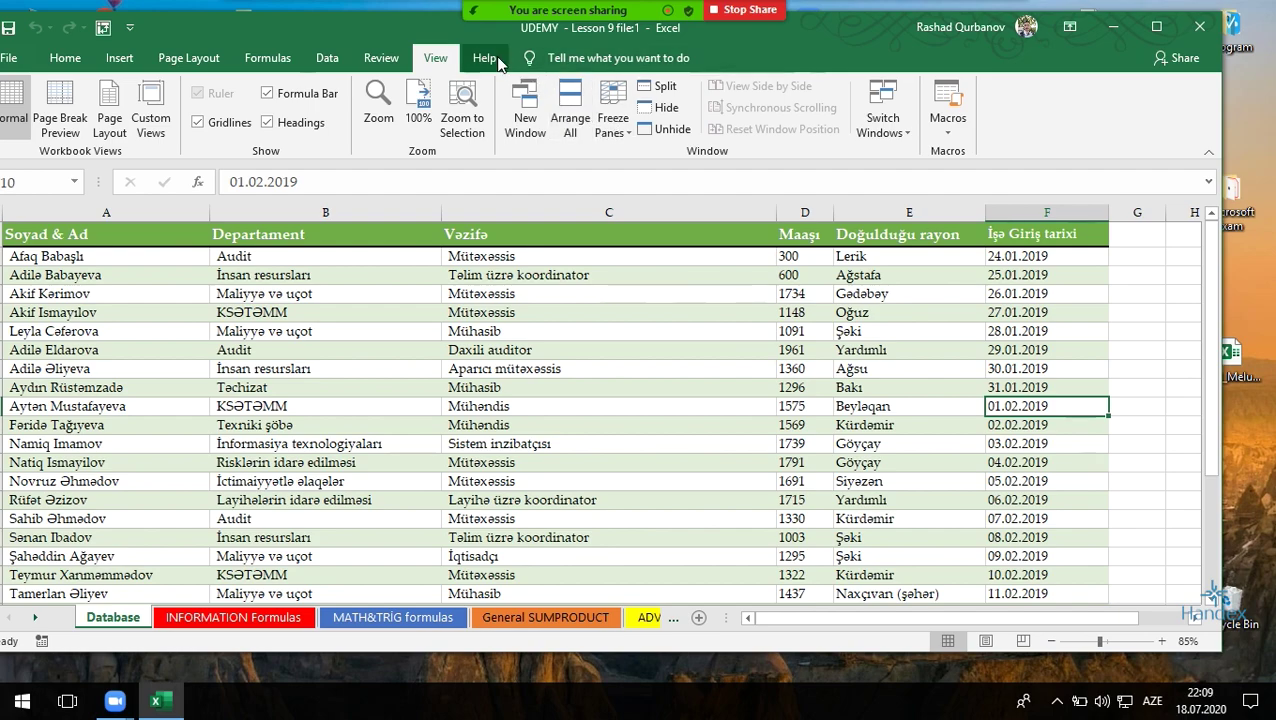
pyautogui.click(663, 129)
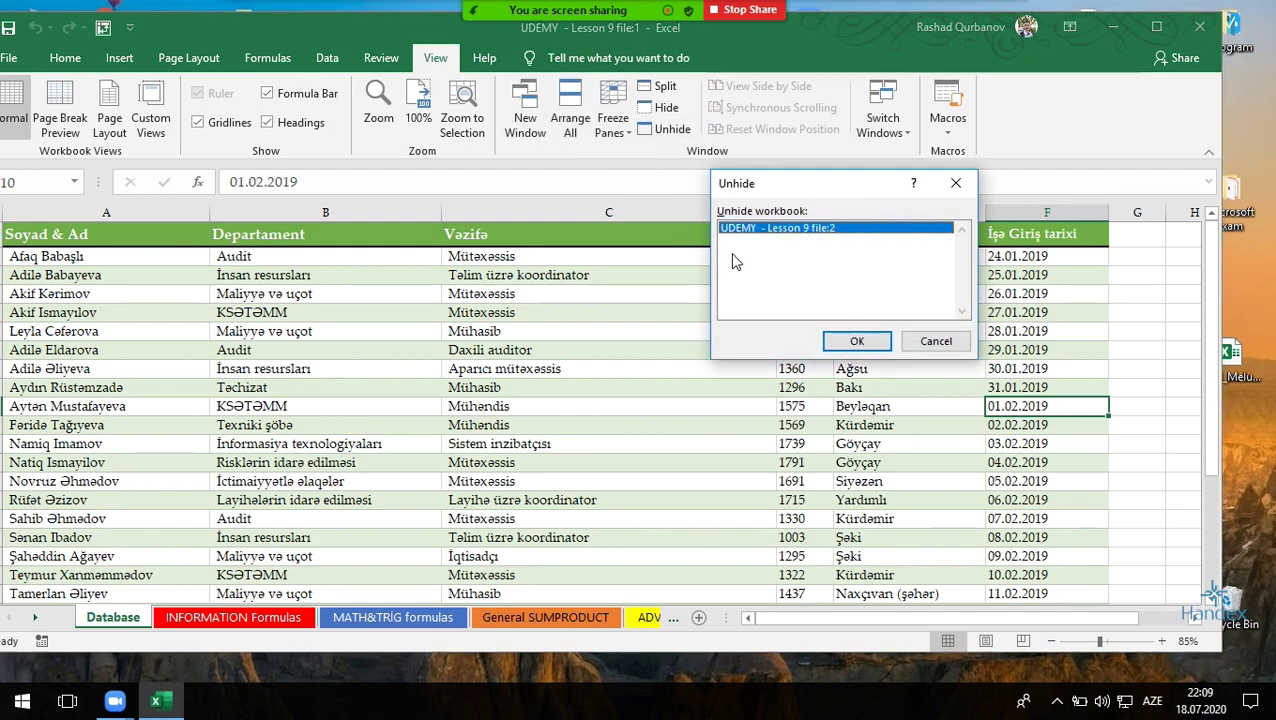
pyautogui.click(857, 341)
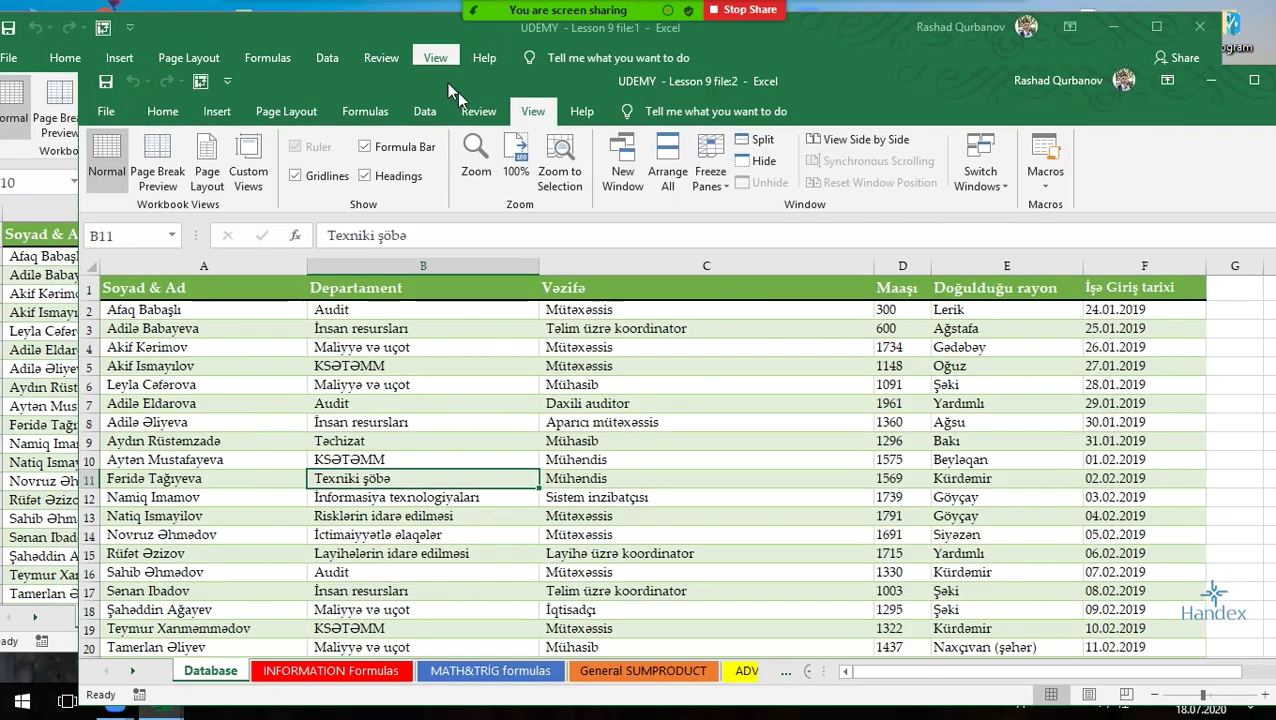
# Step: Maximize file:2 and tile both workbook windows side by side, selecting B6 on the left
pyautogui.moveTo(457, 92); pyautogui.dragTo(250, 2)
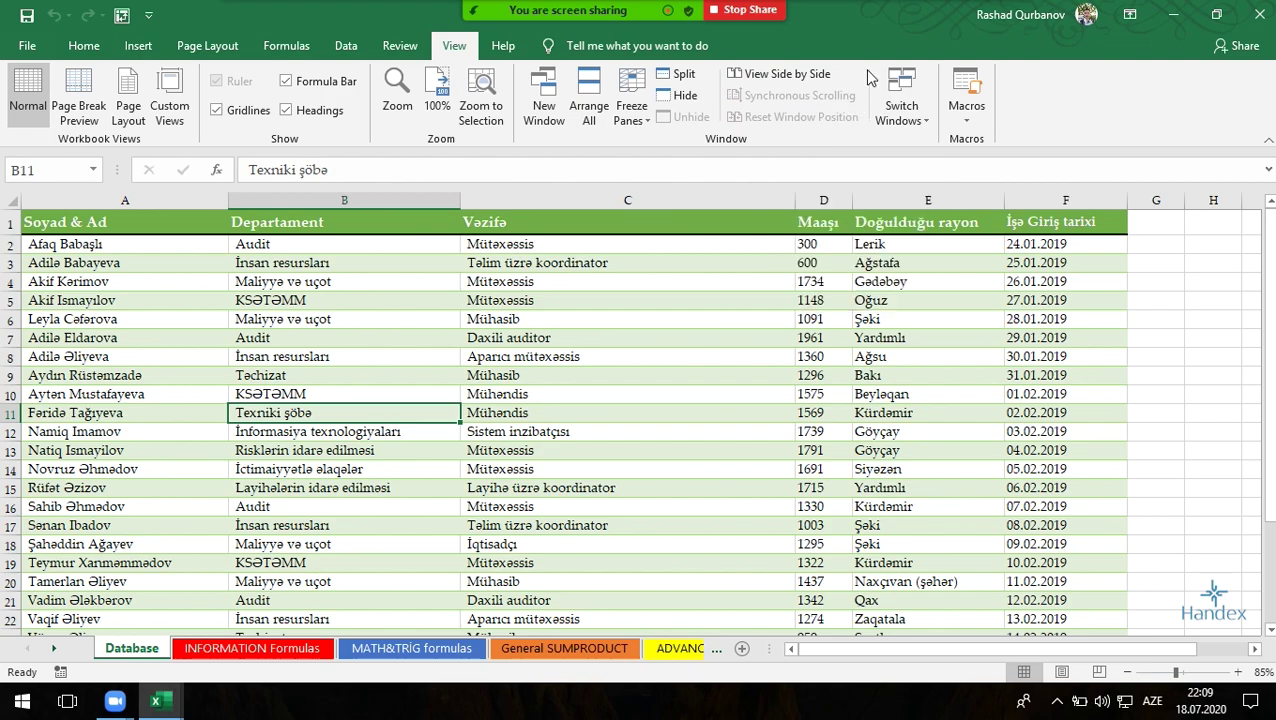
pyautogui.click(787, 74)
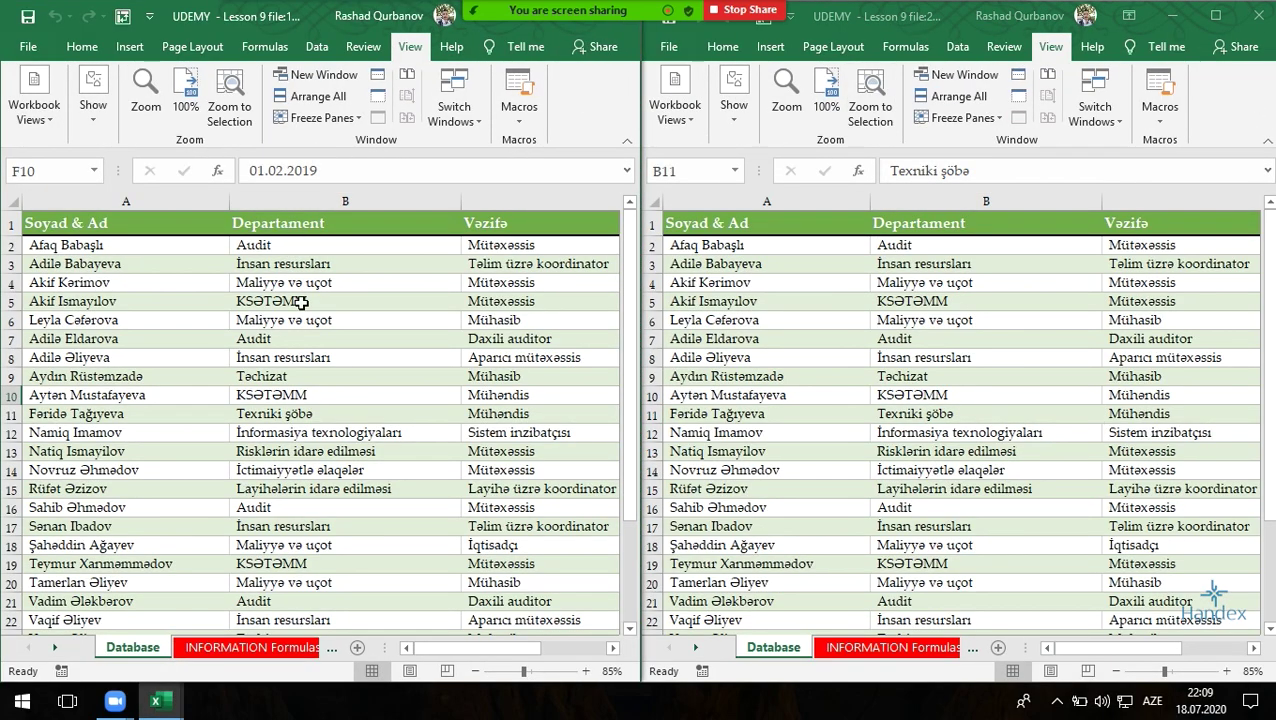
pyautogui.click(330, 320)
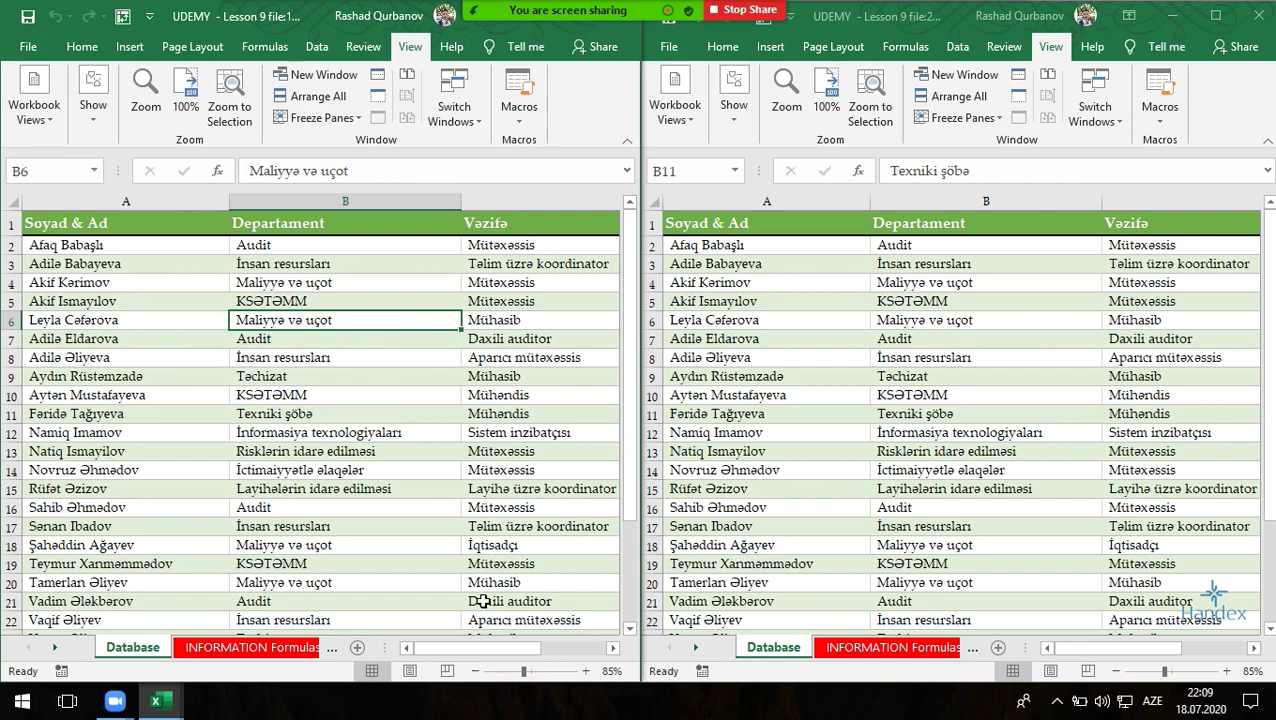
# Step: Scroll the right window independently down to row 57 and back, then enlarge the left window
pyautogui.click(849, 425)
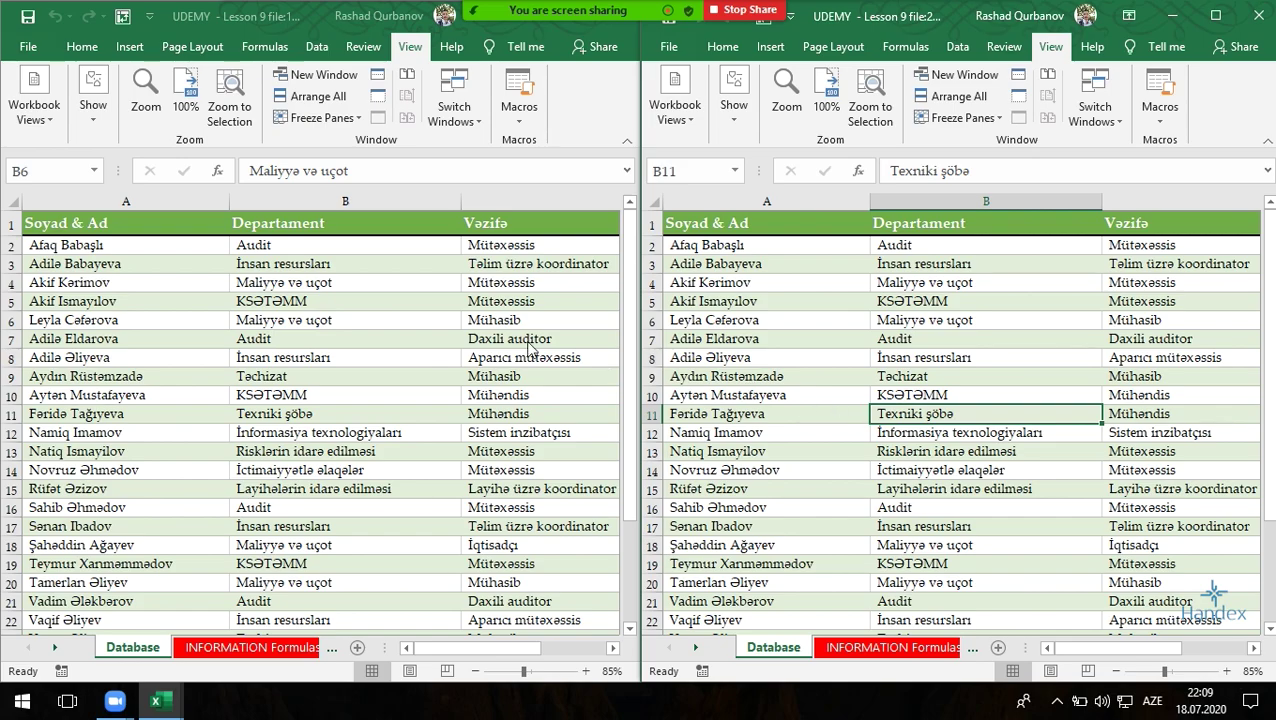
pyautogui.scroll(-3, 950, 420)
pyautogui.scroll(-3, 950, 420)
pyautogui.scroll(-3, 925, 380)
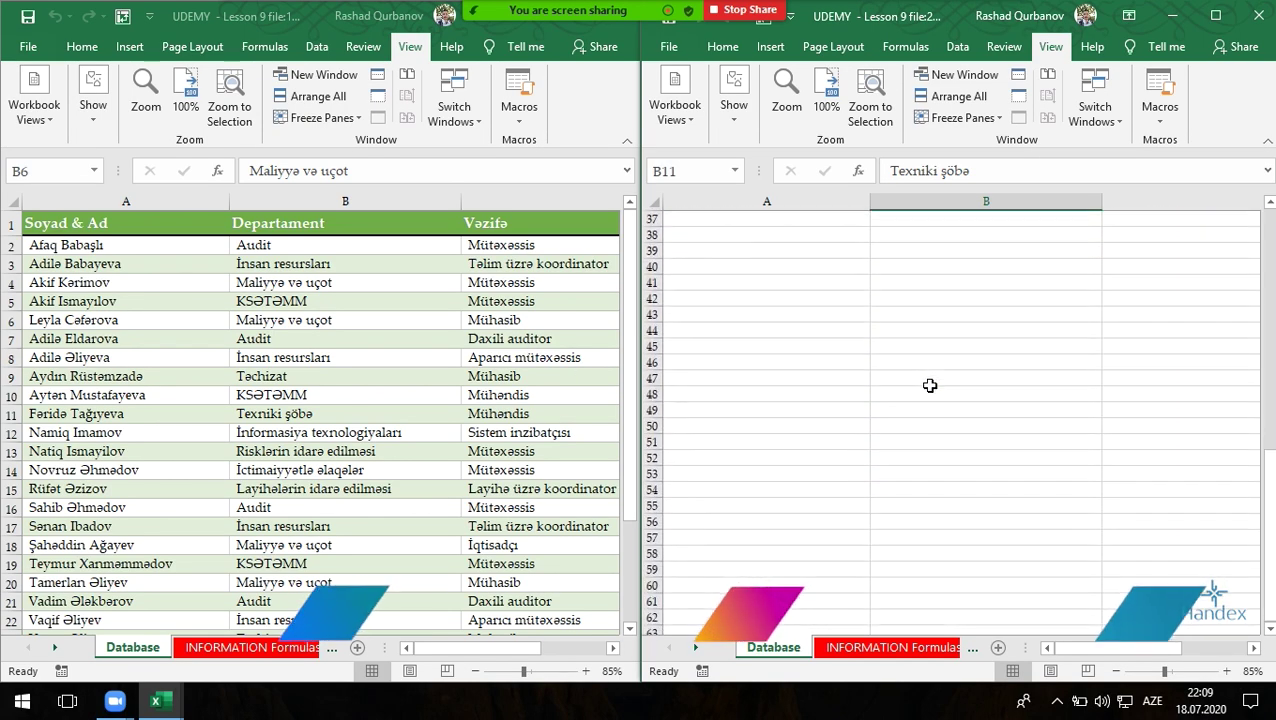
pyautogui.scroll(-3, 920, 382)
pyautogui.scroll(-3, 910, 381)
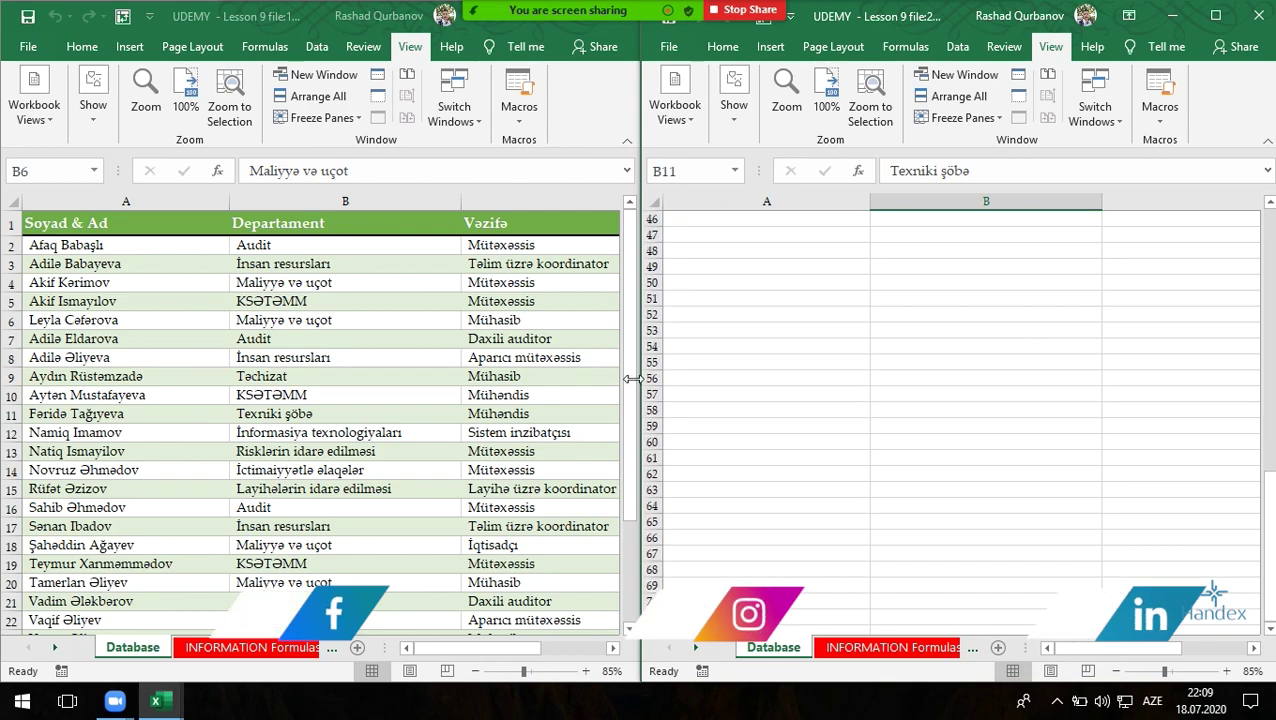
pyautogui.click(651, 394)
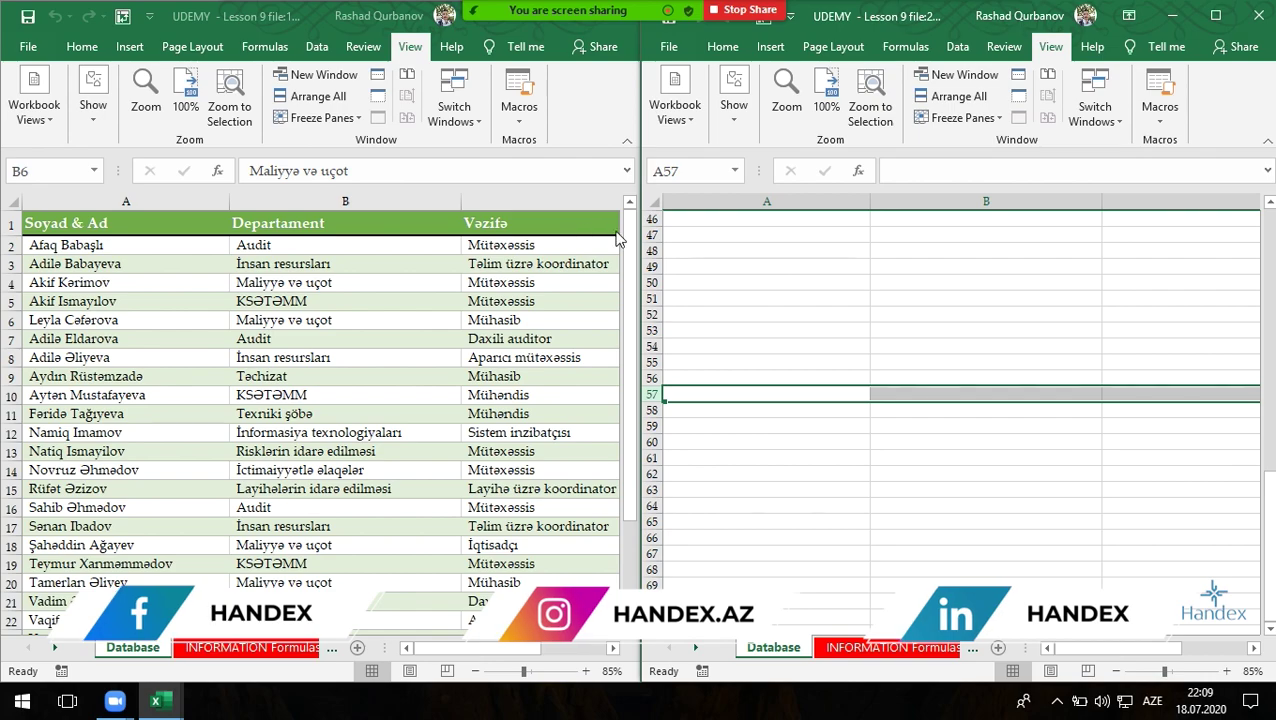
pyautogui.moveTo(629, 235)
pyautogui.mouseDown()
pyautogui.moveTo(632, 305)
pyautogui.moveTo(607, 308)
pyautogui.mouseUp()
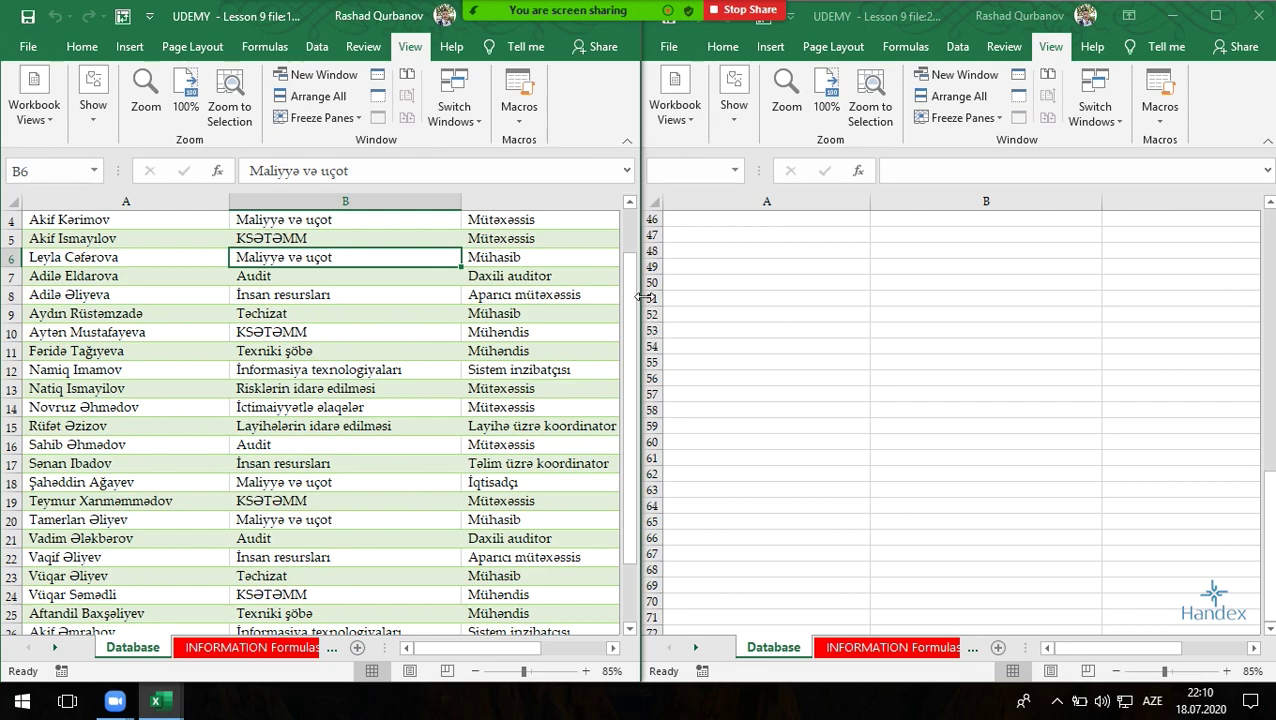
pyautogui.click(646, 299)
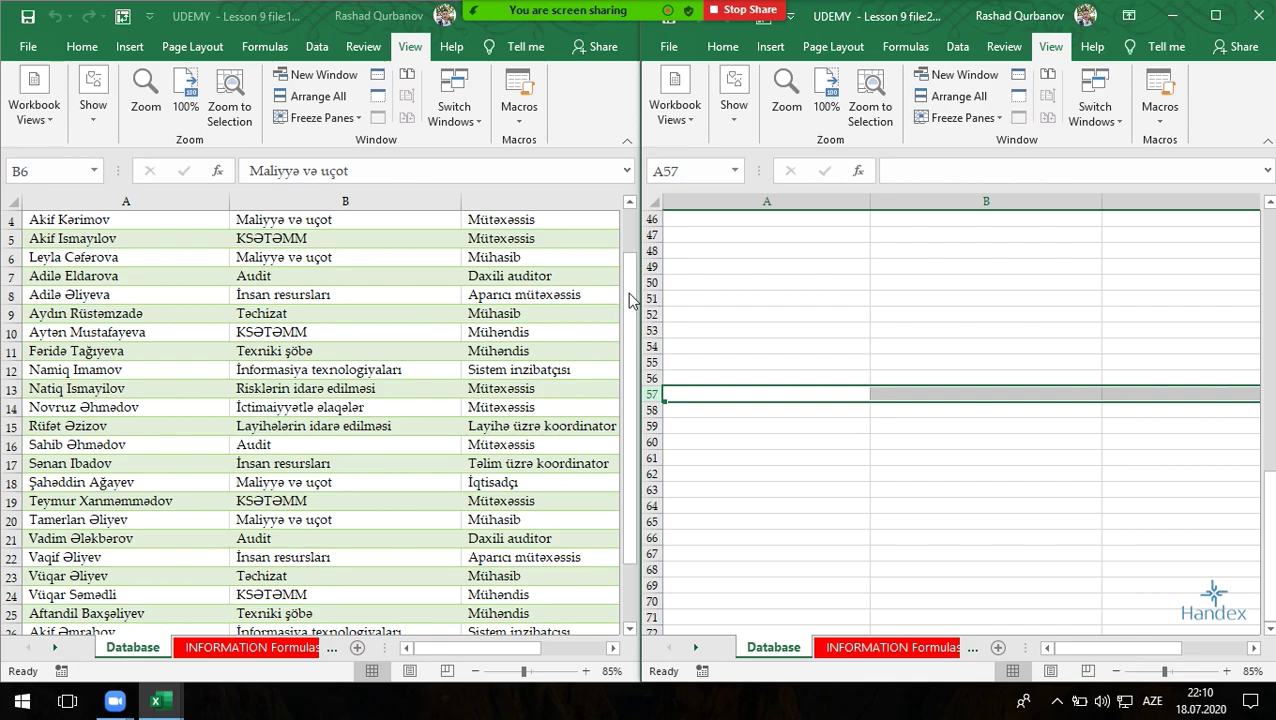
pyautogui.moveTo(632, 300); pyautogui.dragTo(29, 410)
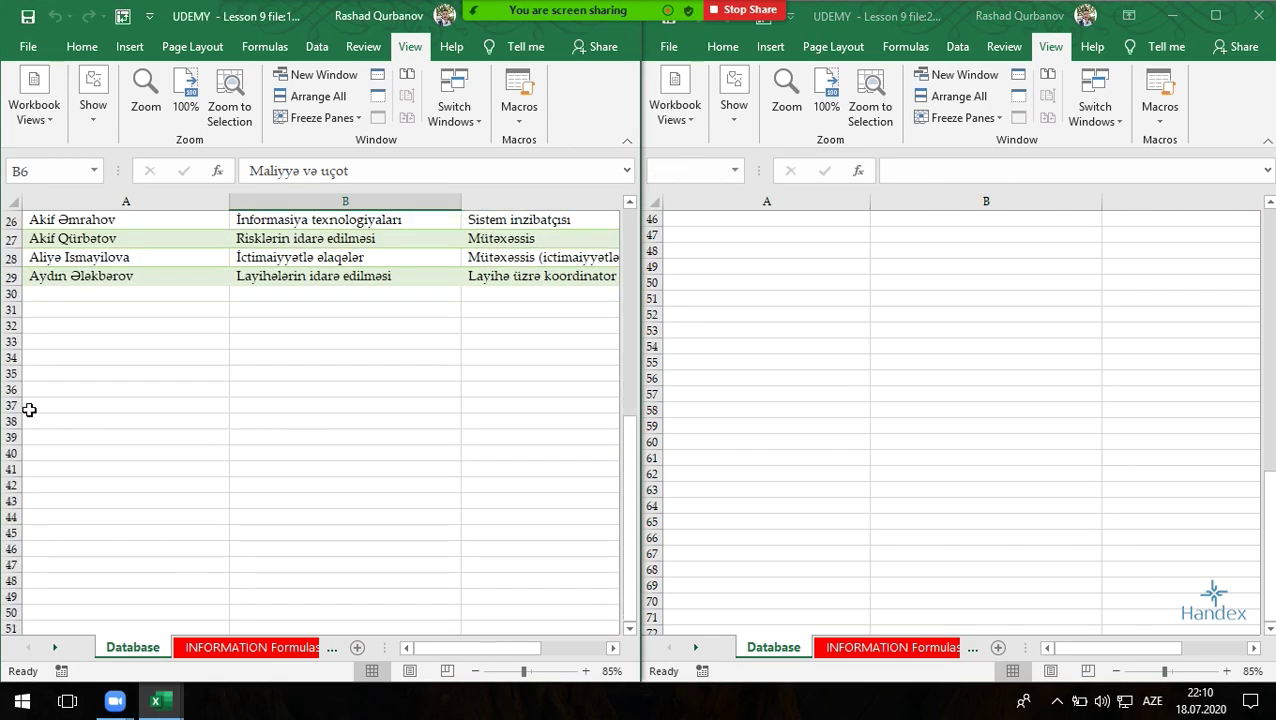
pyautogui.scroll(8, 29, 410)
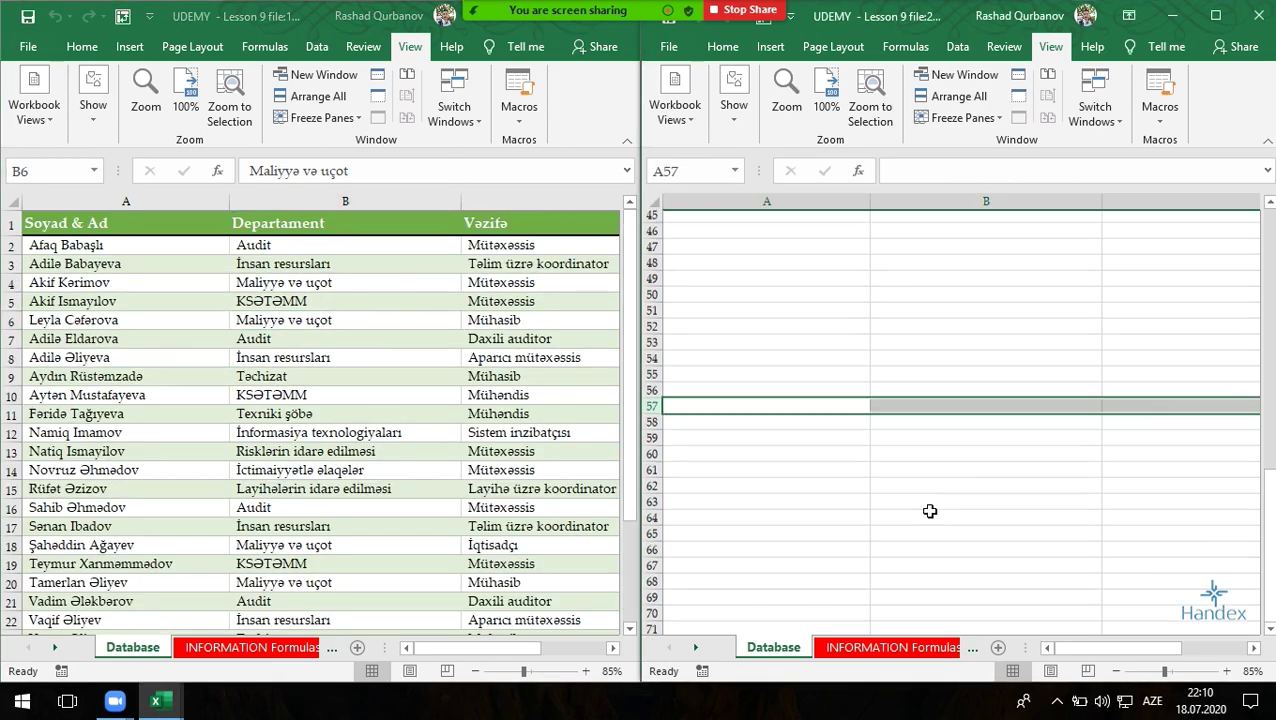
pyautogui.scroll(15, 929, 513)
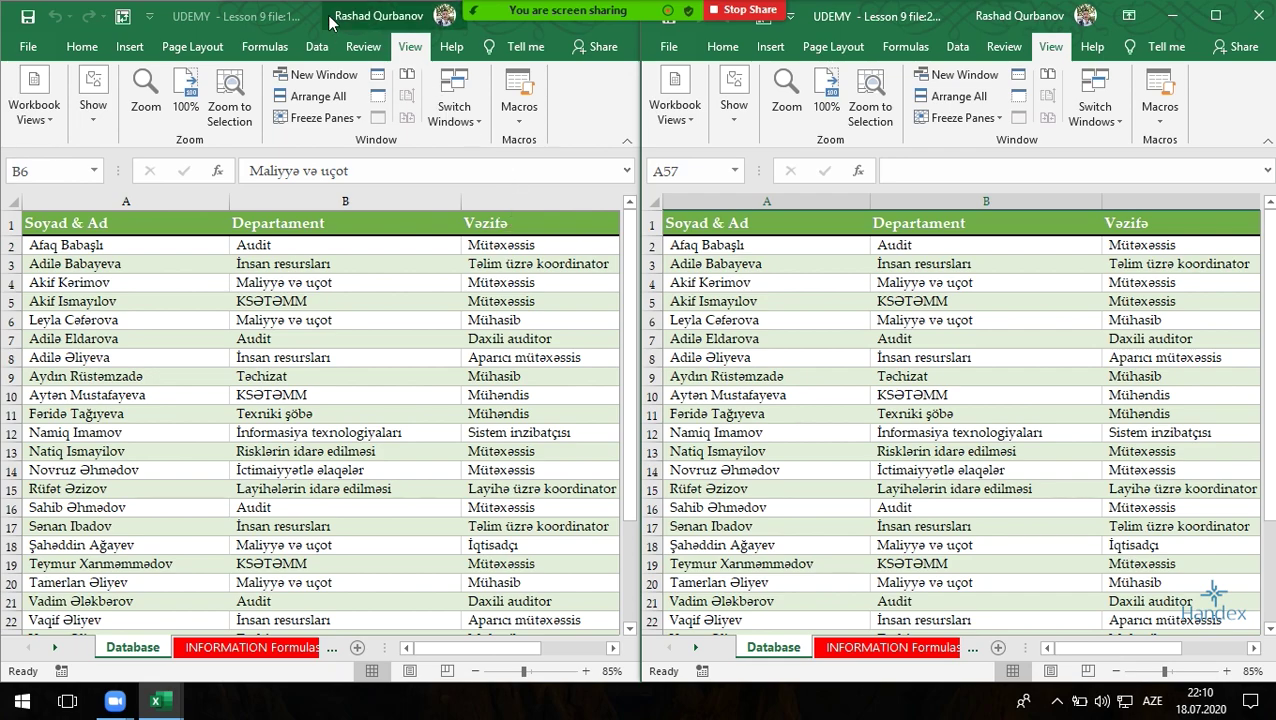
pyautogui.moveTo(170, 22); pyautogui.dragTo(170, 26)
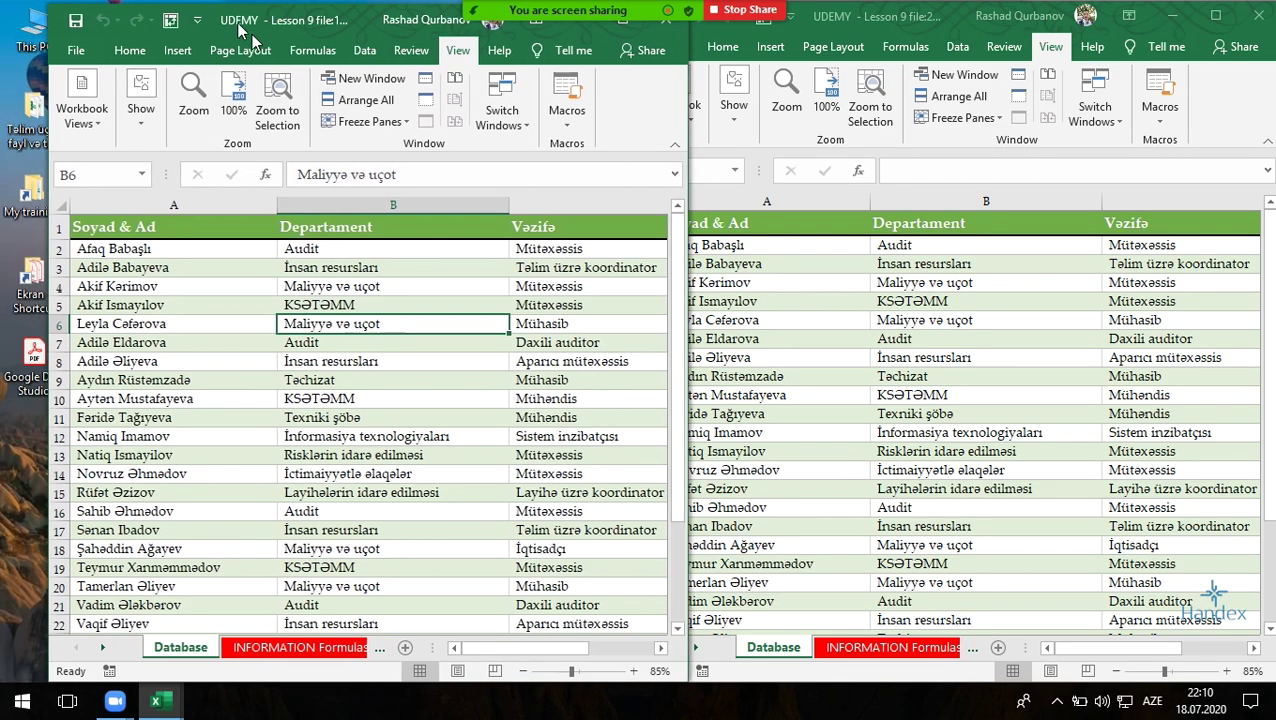
pyautogui.moveTo(203, 22); pyautogui.dragTo(282, 169)
# Step: Turn on View Side by Side, then stack the windows with Arrange All set to Horizontal
pyautogui.click(1205, 179)
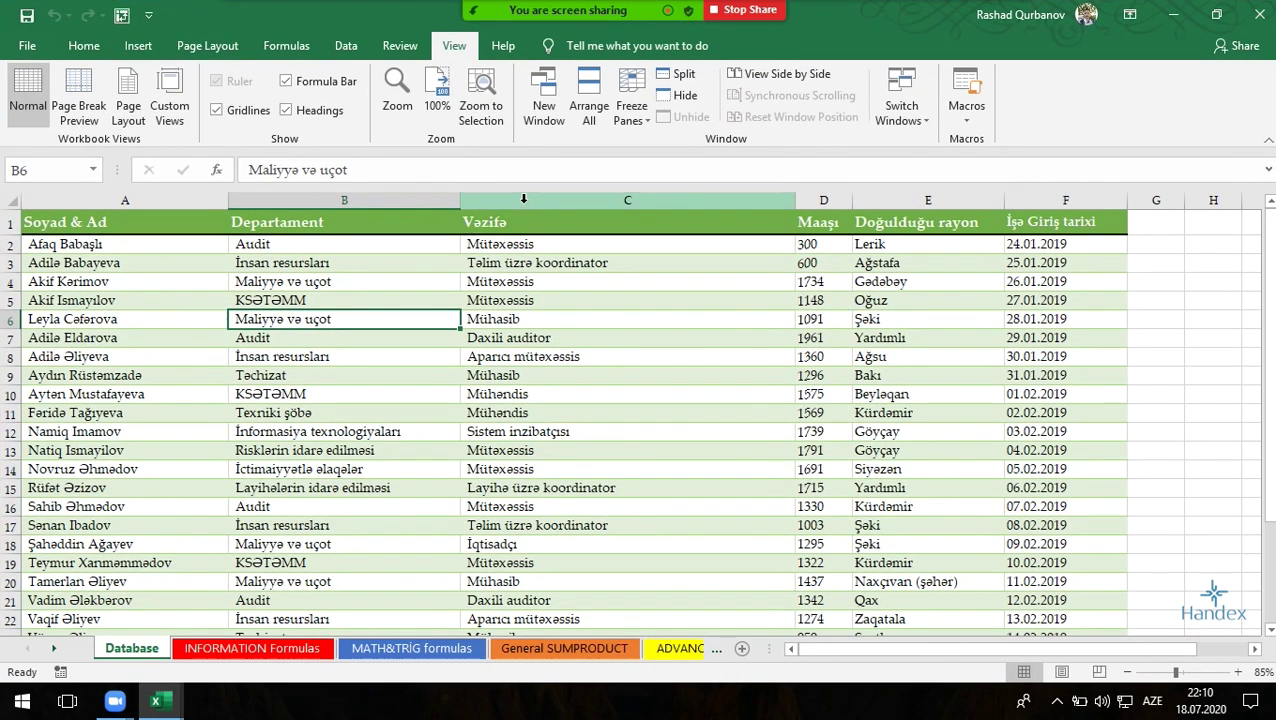
pyautogui.click(760, 76)
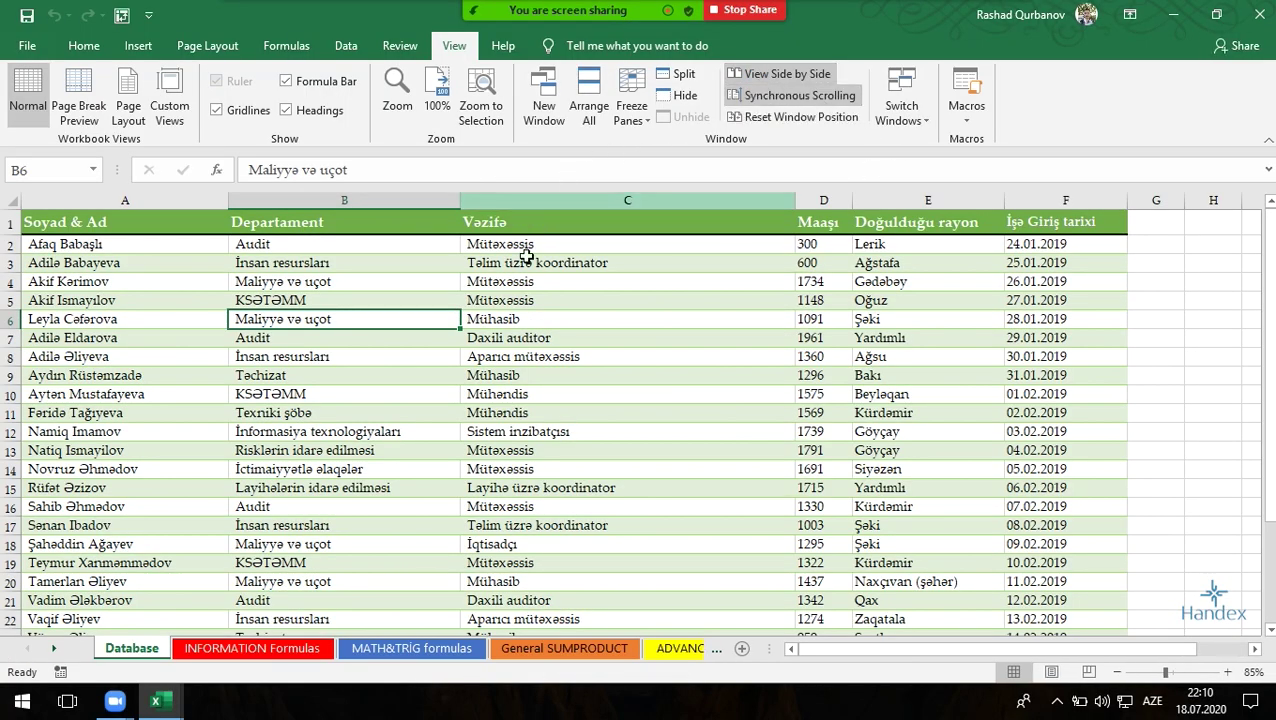
pyautogui.click(576, 115)
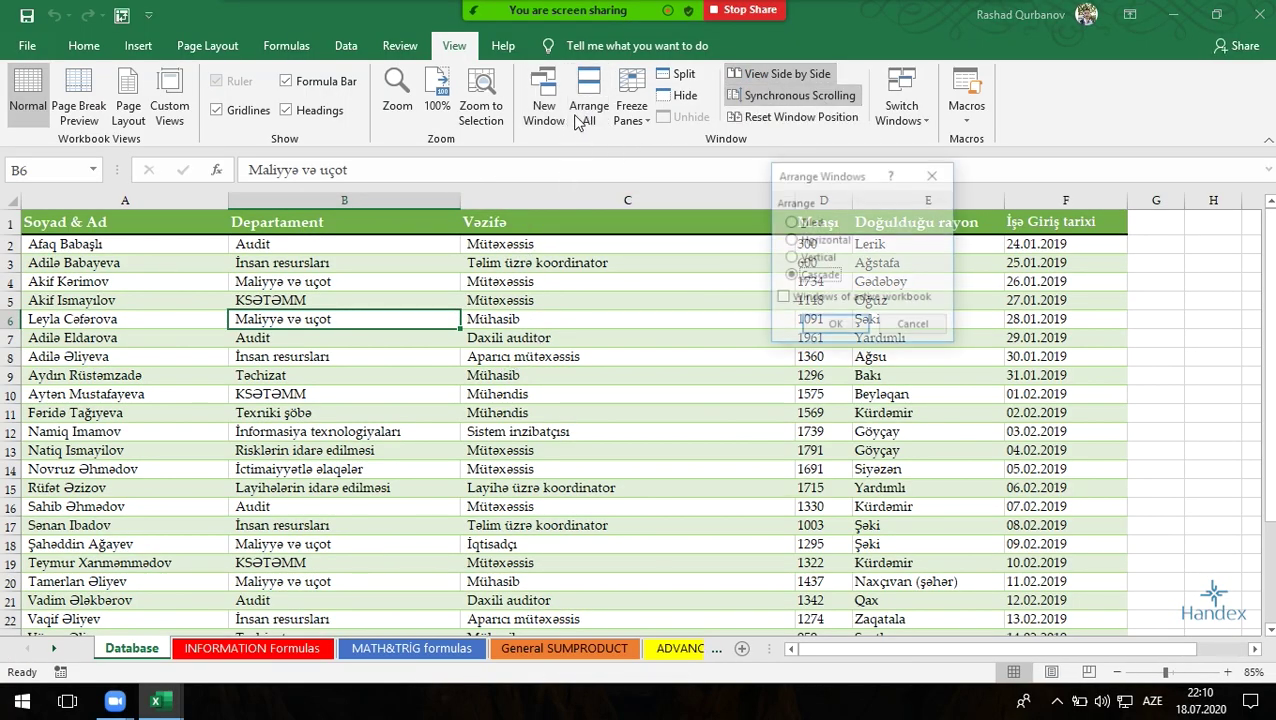
pyautogui.click(822, 243)
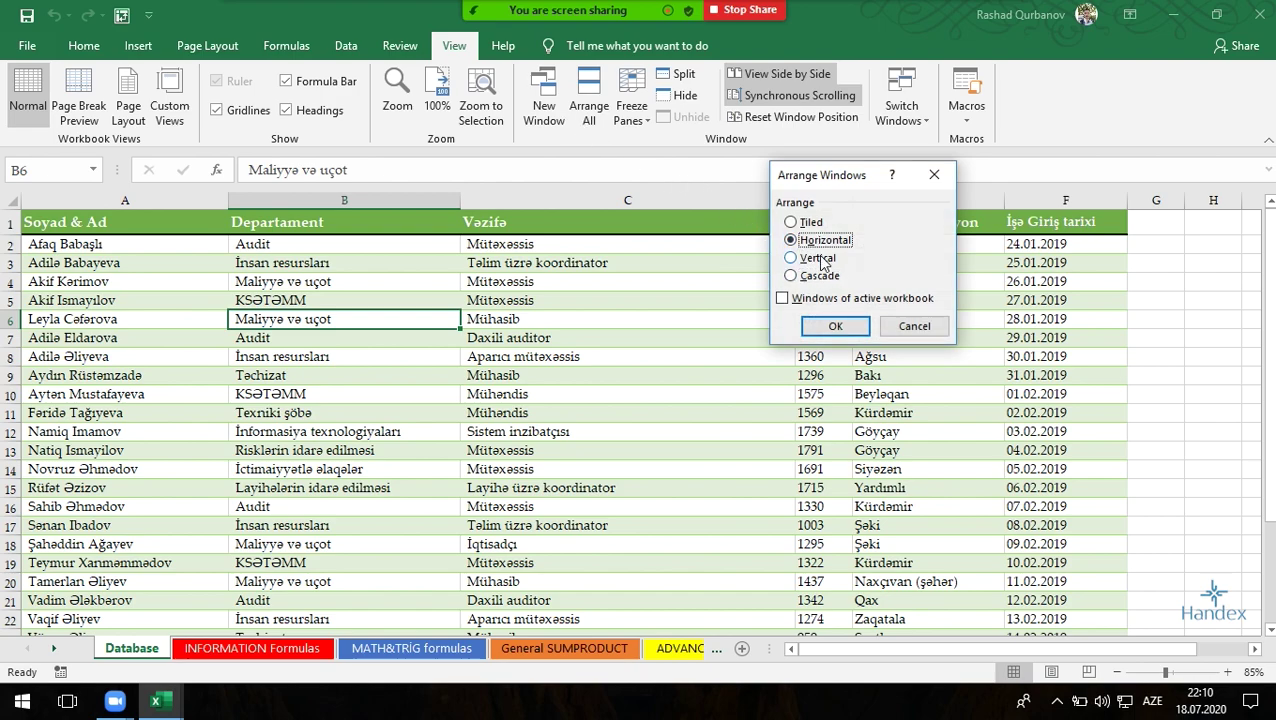
pyautogui.click(826, 324)
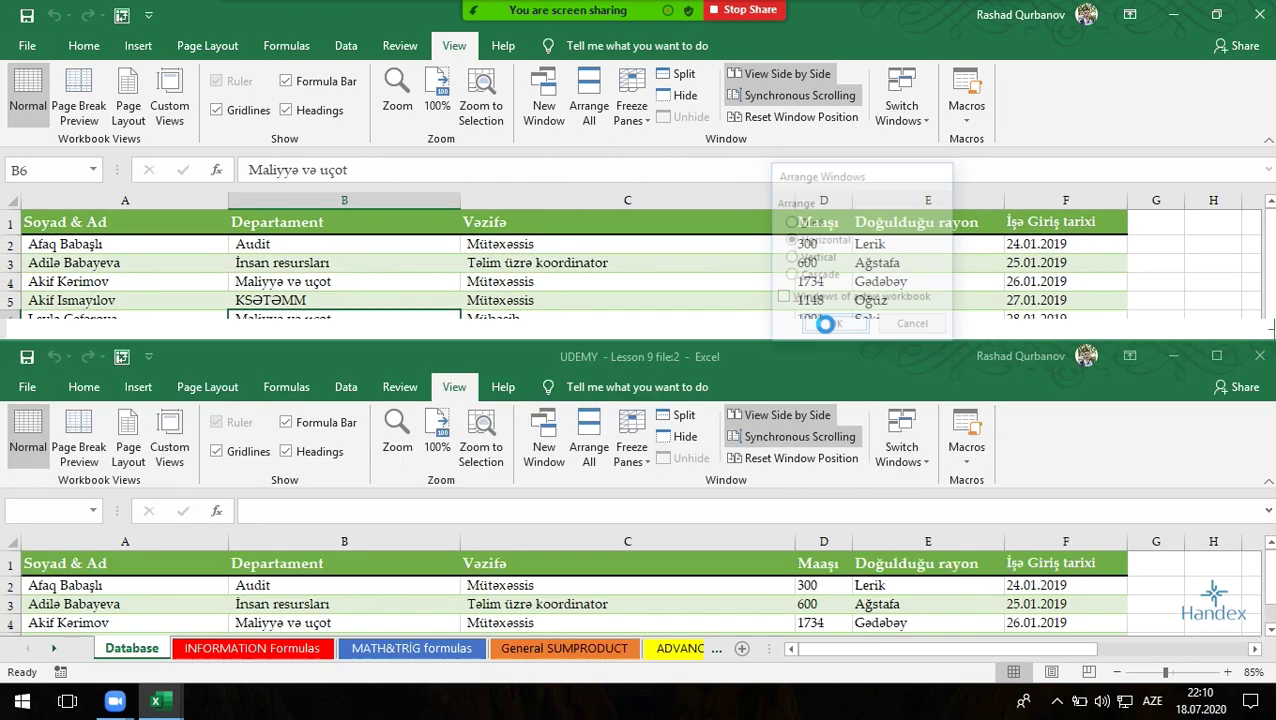
# Step: Reopen the Arrange Windows options, dismiss them, and bring them up once more
pyautogui.click(587, 124)
pyautogui.press('Return')
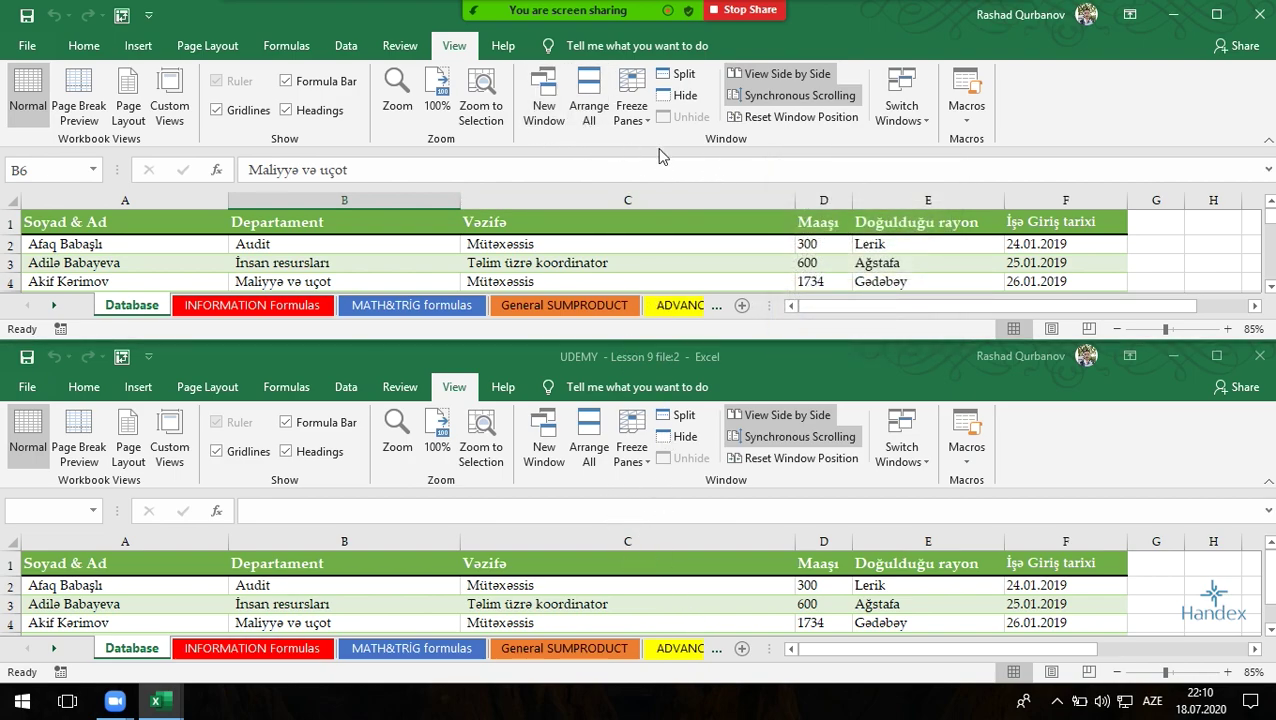
pyautogui.click(588, 110)
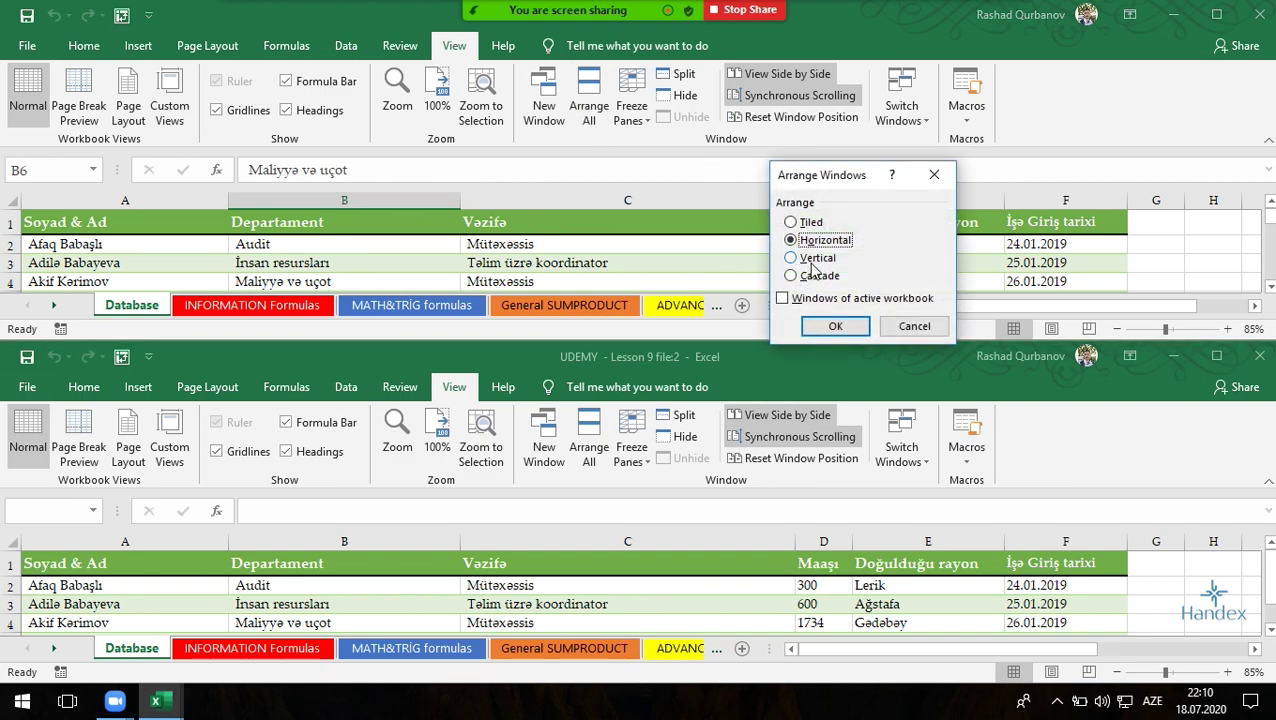
# Step: Arrange the windows Vertical, enable Synchronous Scrolling, and select C11 in the left sheet
pyautogui.click(812, 263)
pyautogui.click(835, 326)
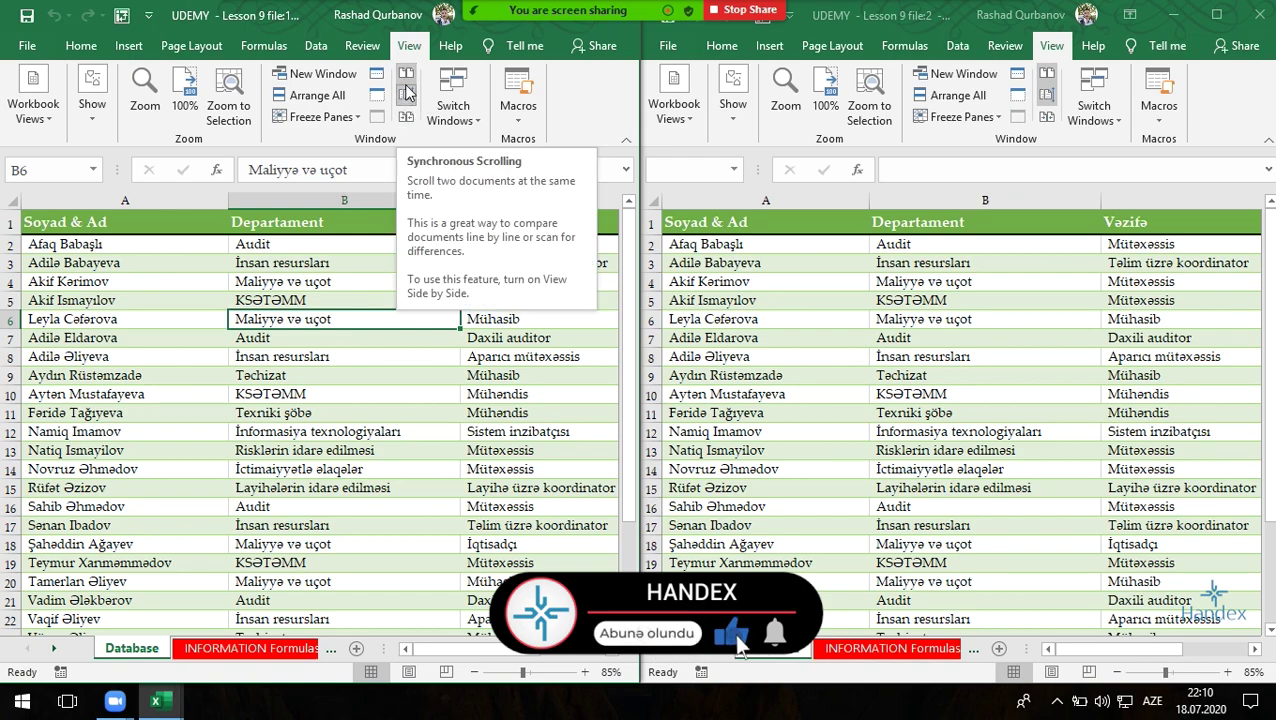
pyautogui.click(406, 92)
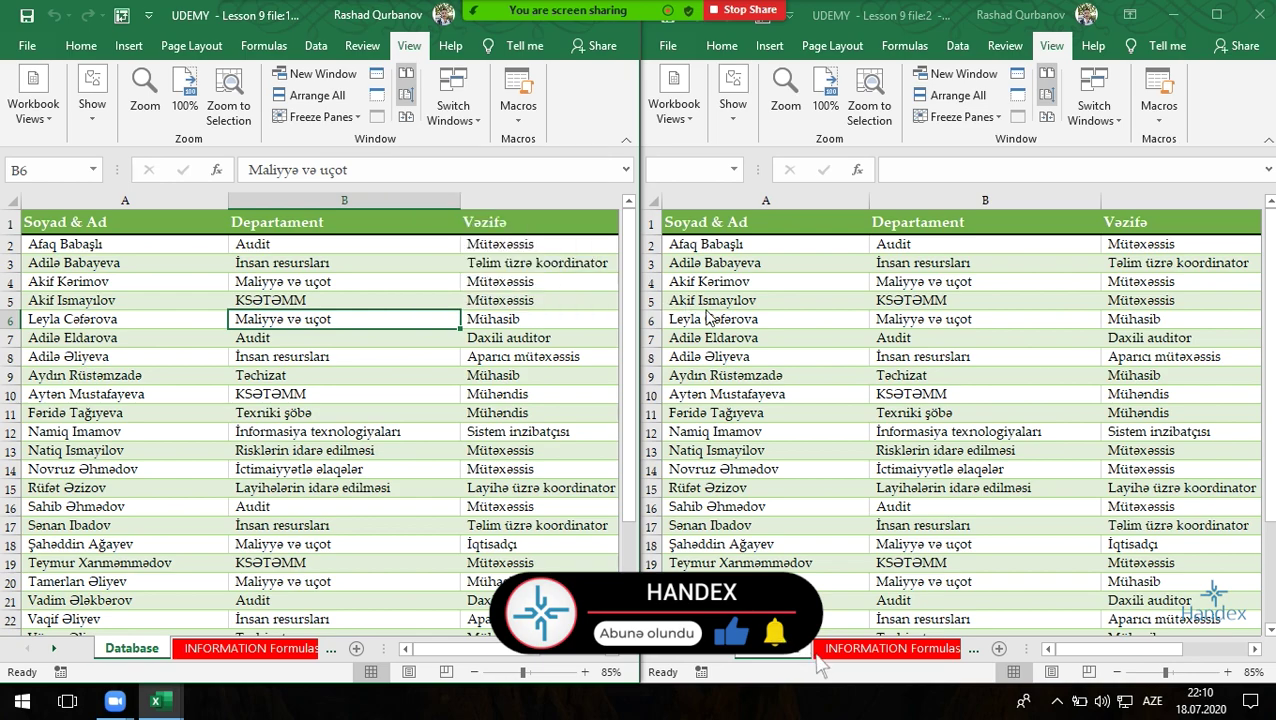
pyautogui.click(608, 414)
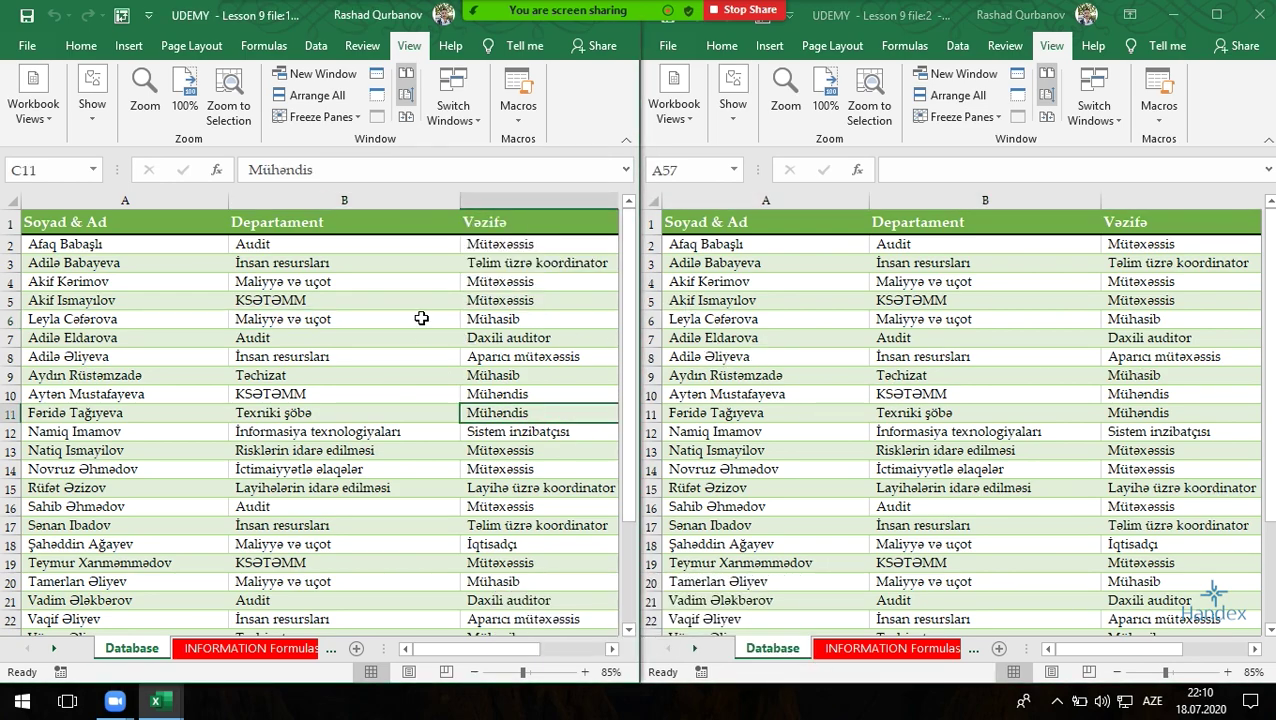
pyautogui.scroll(-3, 421, 318)
pyautogui.scroll(-3, 420, 320)
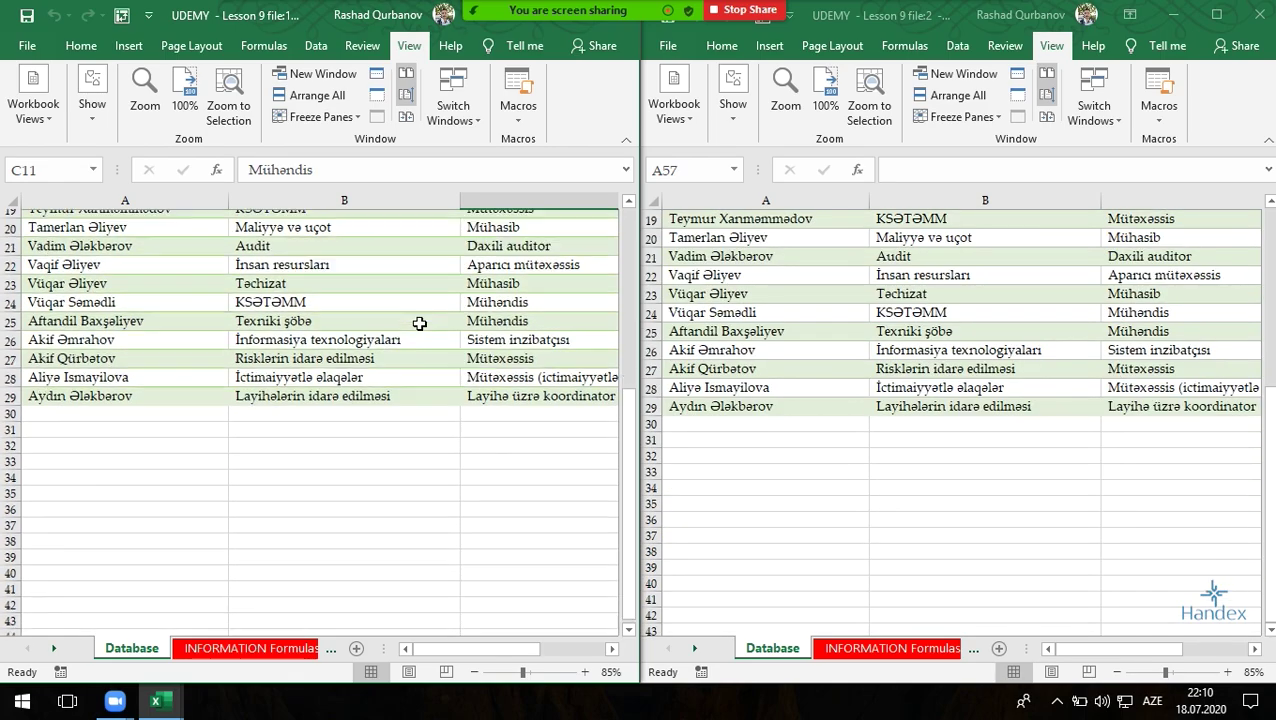
pyautogui.scroll(-3, 419, 323)
pyautogui.moveTo(621, 432)
pyautogui.mouseDown()
pyautogui.moveTo(625, 322)
pyautogui.moveTo(626, 340)
pyautogui.mouseUp()
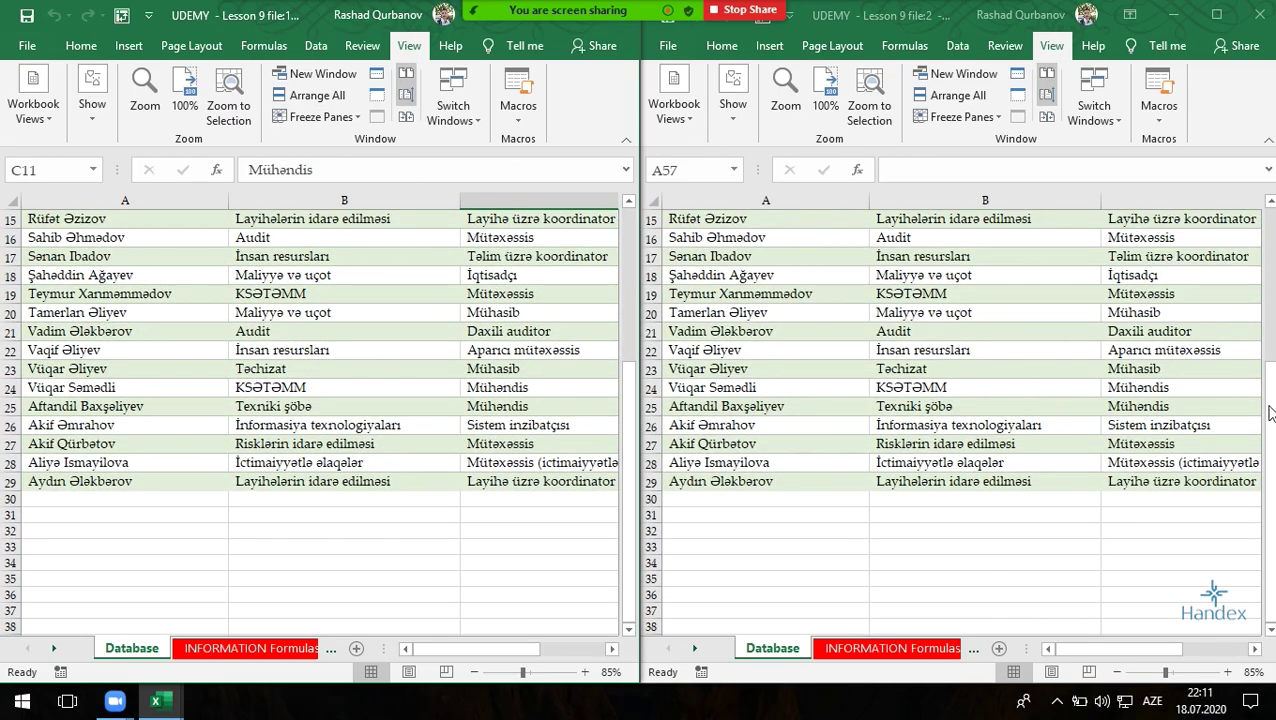
pyautogui.moveTo(1270, 414); pyautogui.dragTo(1270, 414)
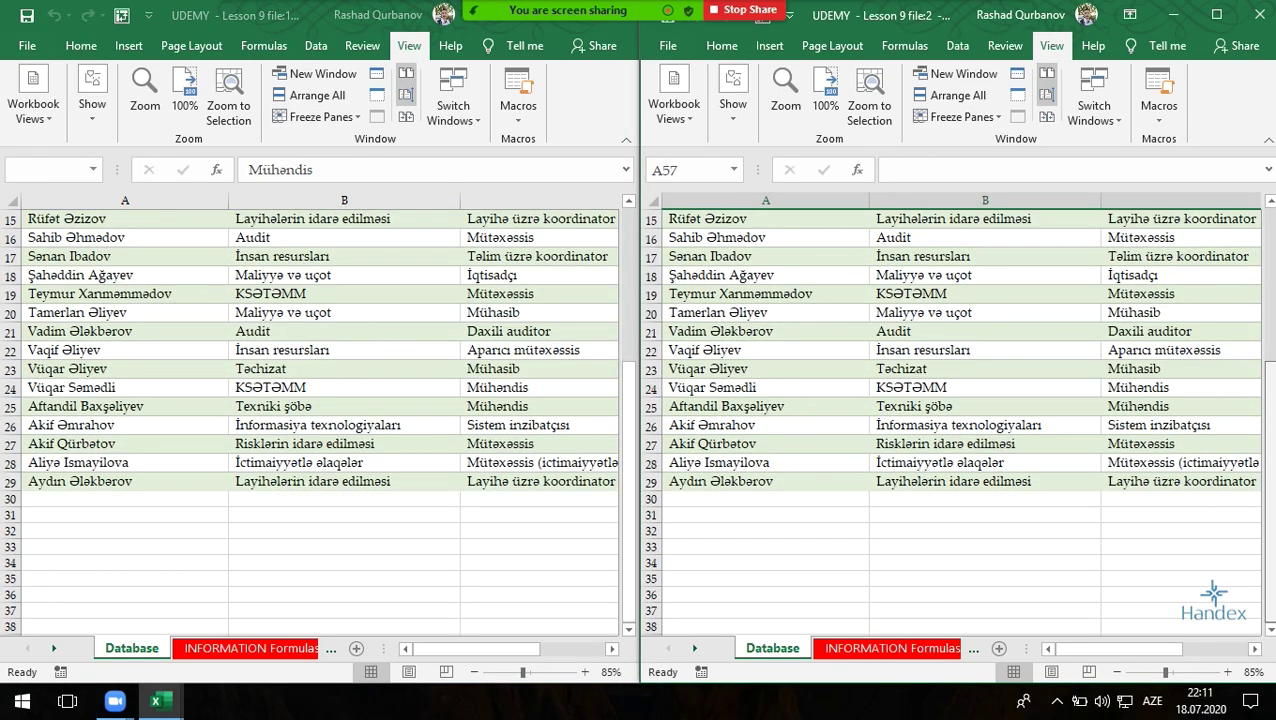
pyautogui.moveTo(1268, 632); pyautogui.dragTo(1268, 220)
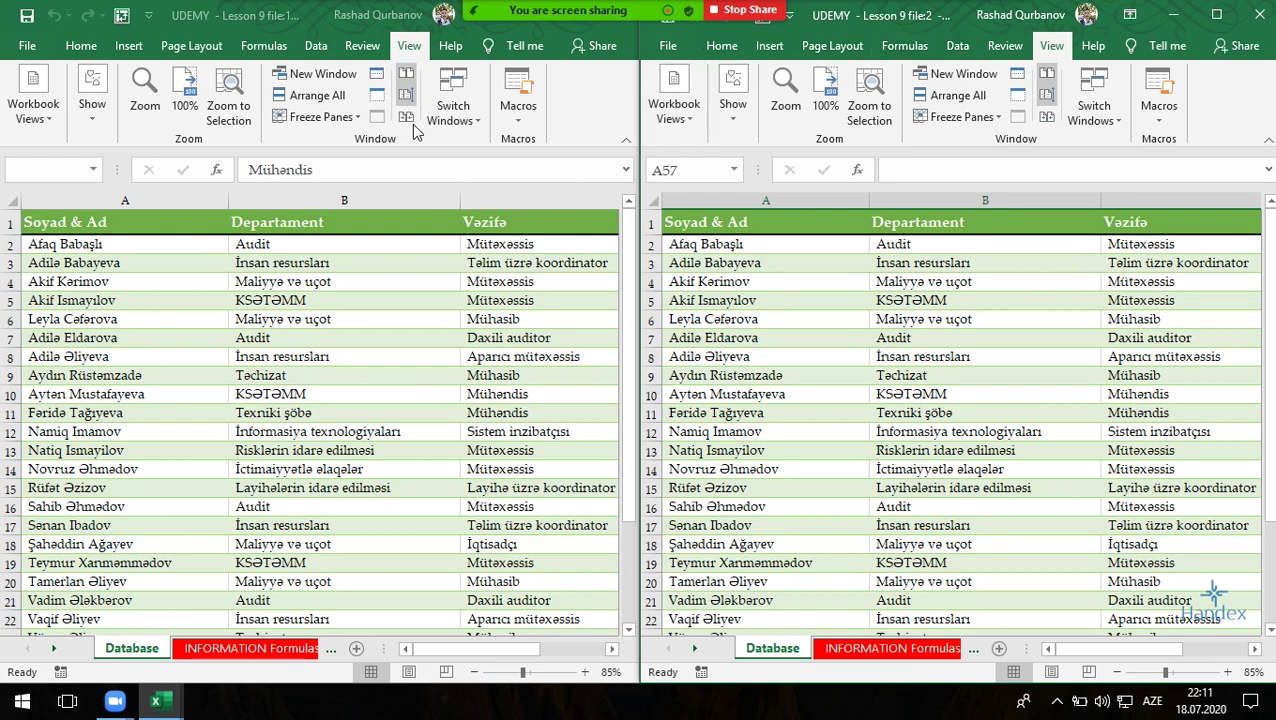
# Step: Pull the left window off its snapped half and restack both windows top and bottom with View Side by Side
pyautogui.click(313, 13)
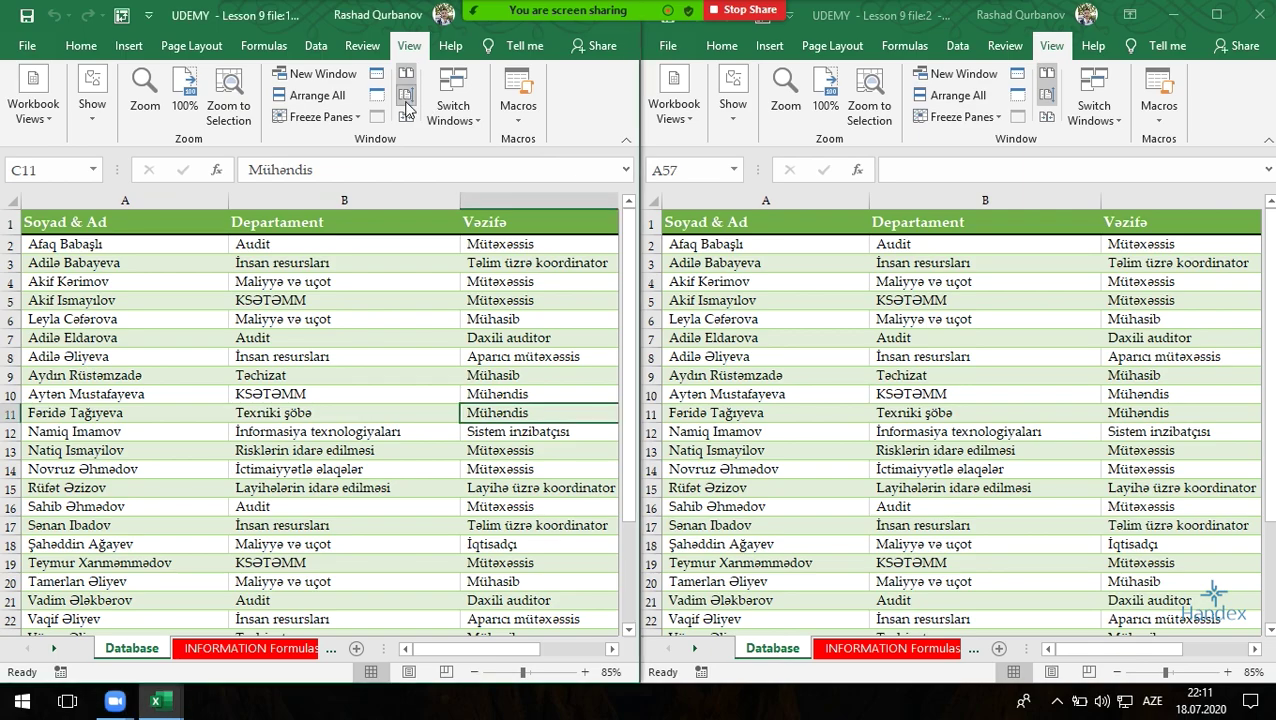
pyautogui.moveTo(628, 265)
pyautogui.mouseDown()
pyautogui.moveTo(626, 330)
pyautogui.moveTo(627, 225)
pyautogui.mouseUp()
pyautogui.moveTo(356, 48)
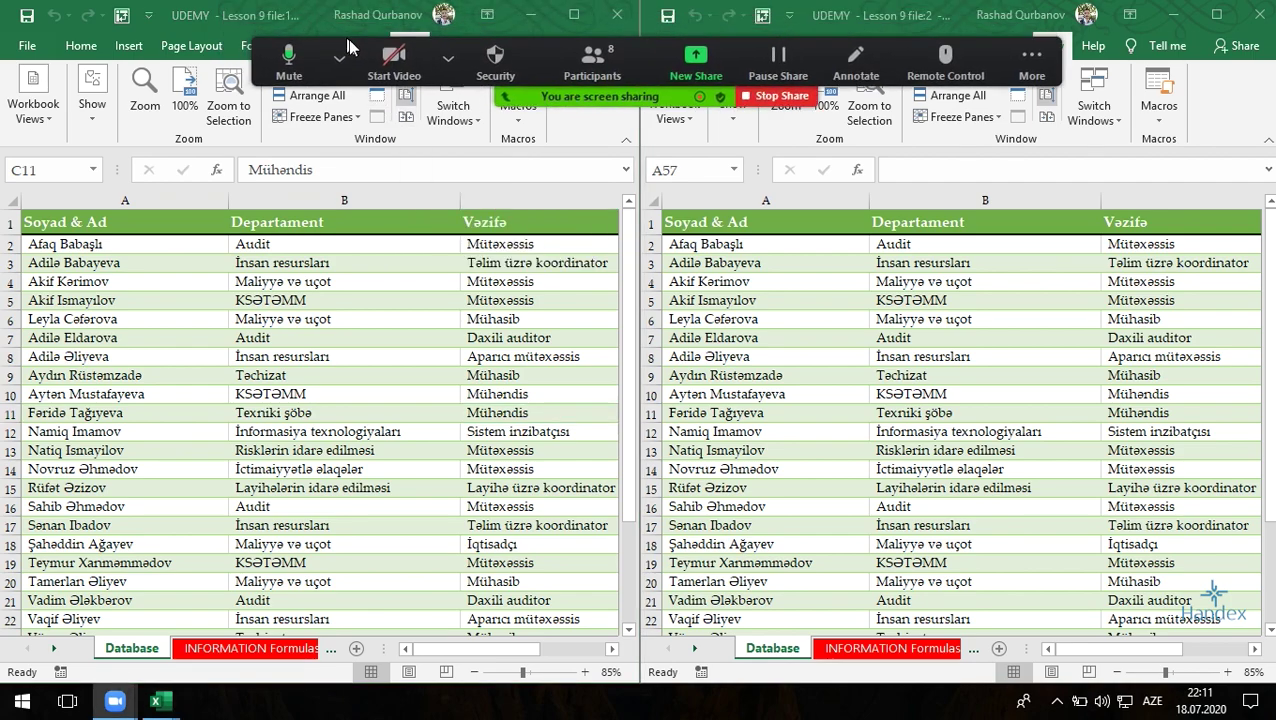
pyautogui.click(362, 77)
pyautogui.click(180, 12)
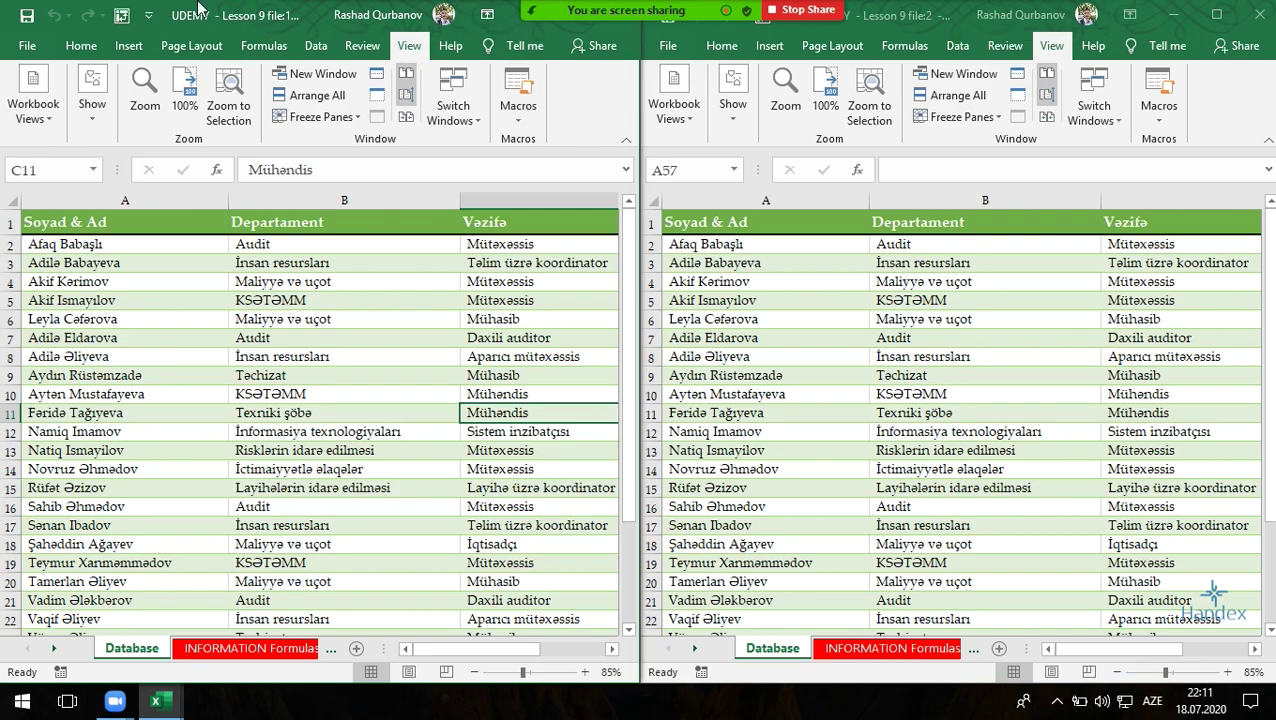
pyautogui.moveTo(170, 12); pyautogui.dragTo(227, 137)
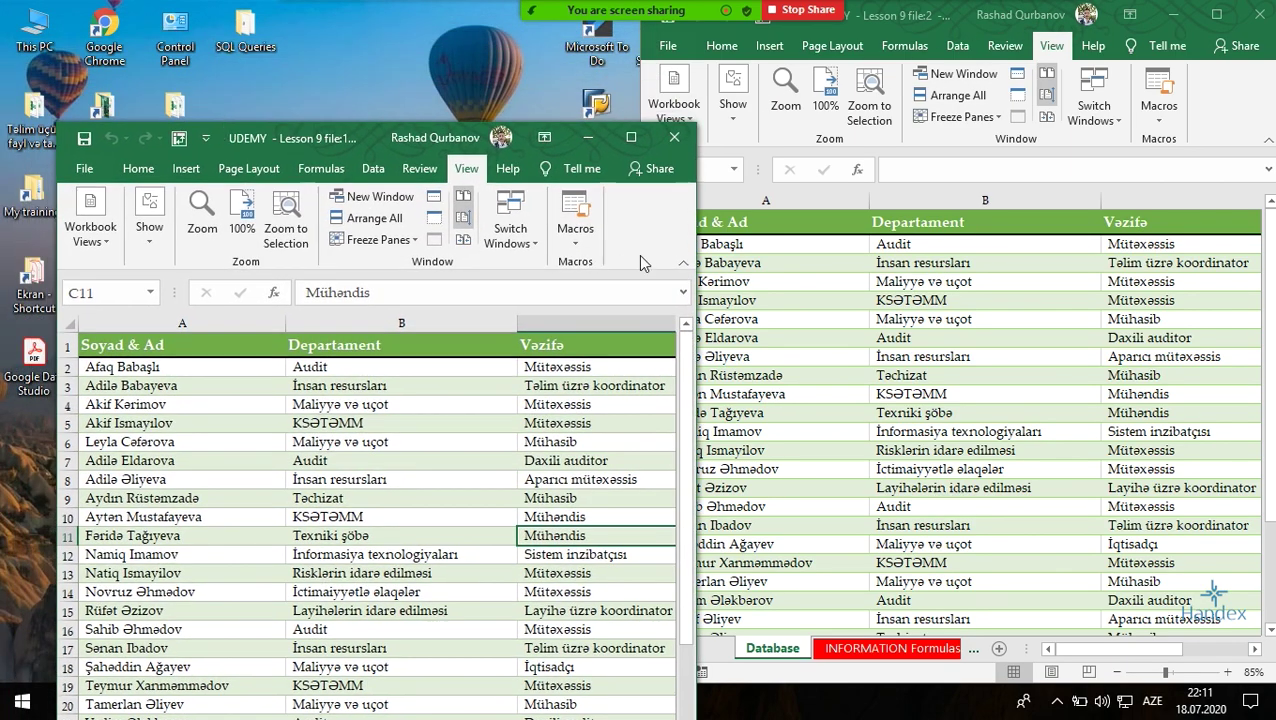
pyautogui.click(468, 238)
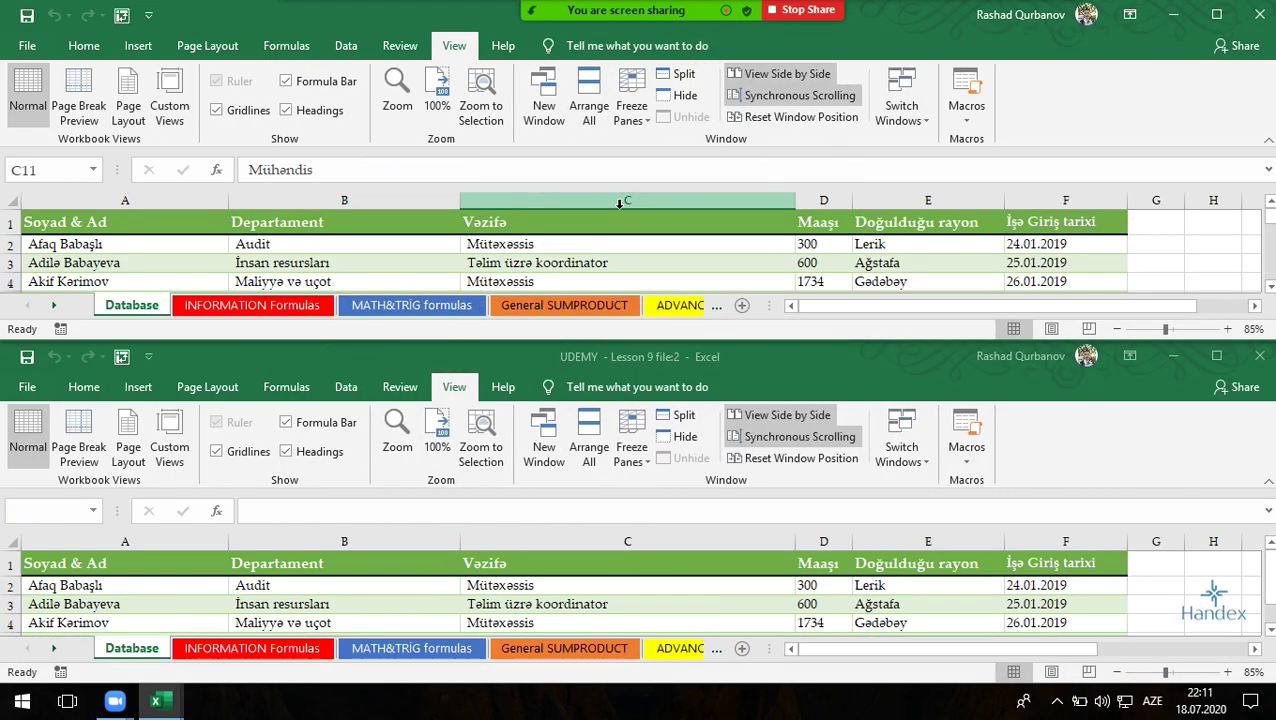
# Step: Cancel Arrange All, maximize then restore the top window, and bring Lesson 9 file:1 to the front
pyautogui.click(590, 115)
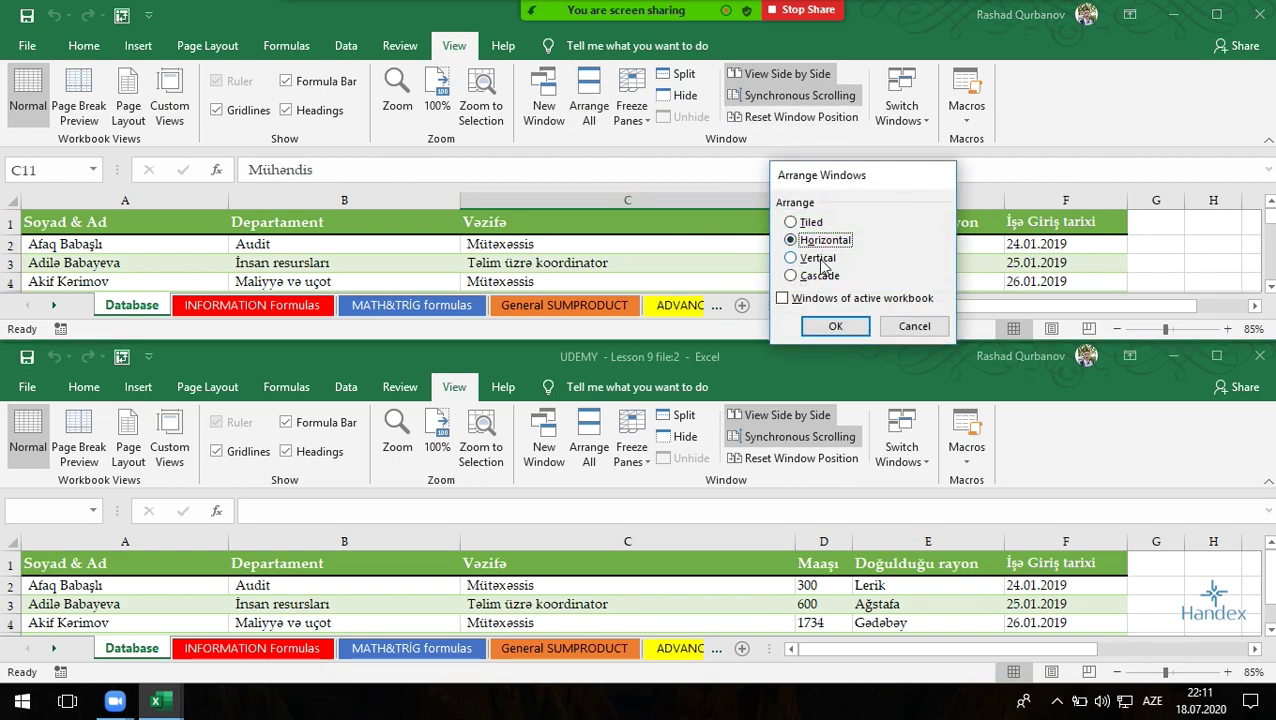
pyautogui.press('Return')
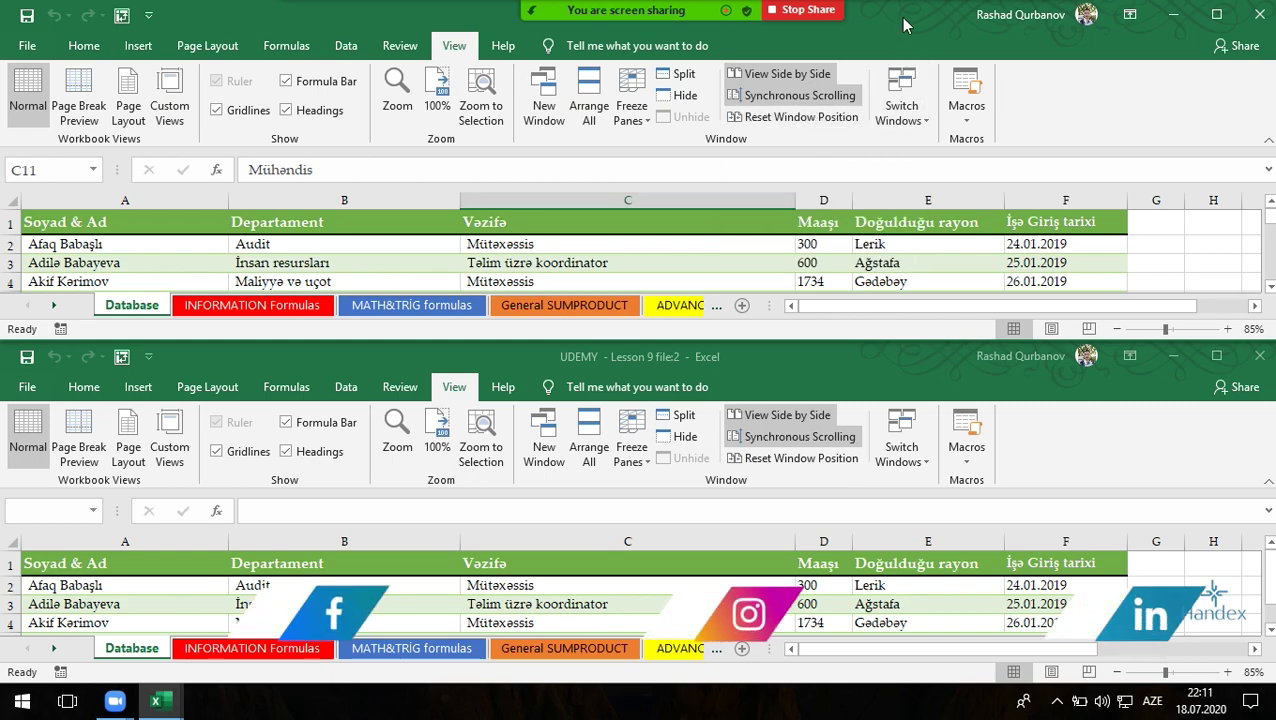
pyautogui.doubleClick(903, 23)
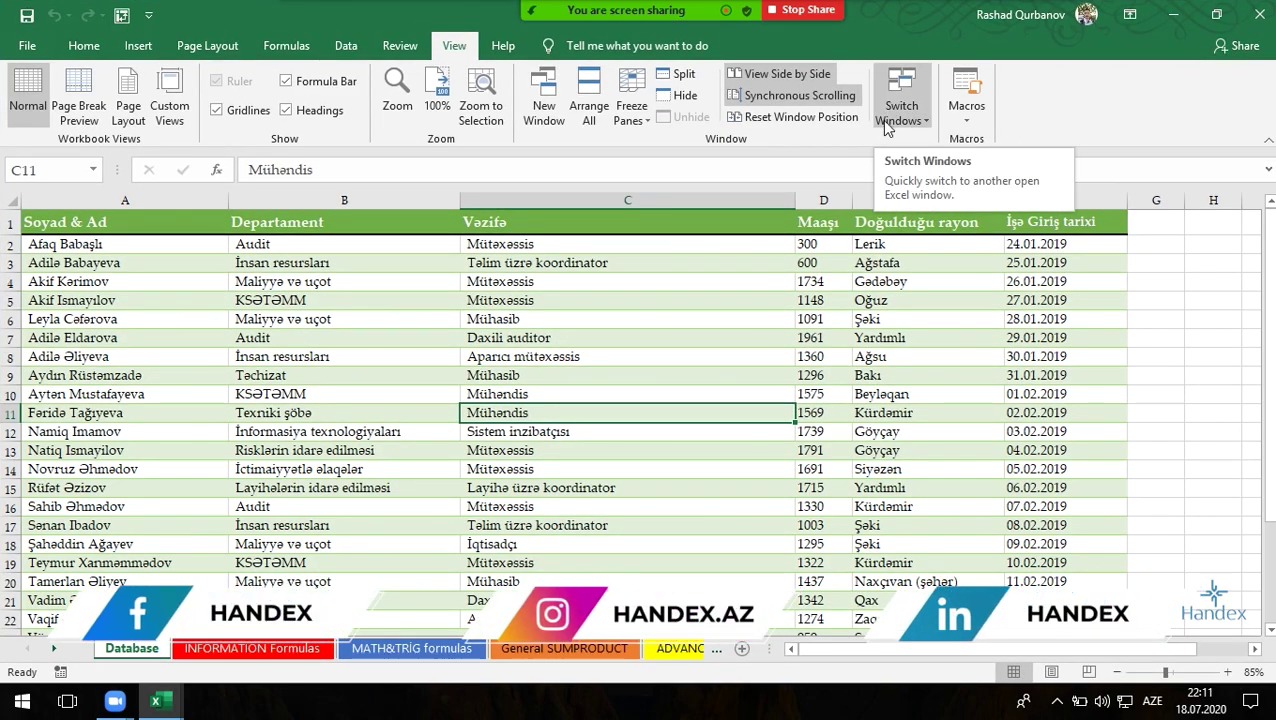
pyautogui.moveTo(885, 20)
pyautogui.mouseDown()
pyautogui.moveTo(851, 88)
pyautogui.moveTo(817, 47)
pyautogui.mouseUp()
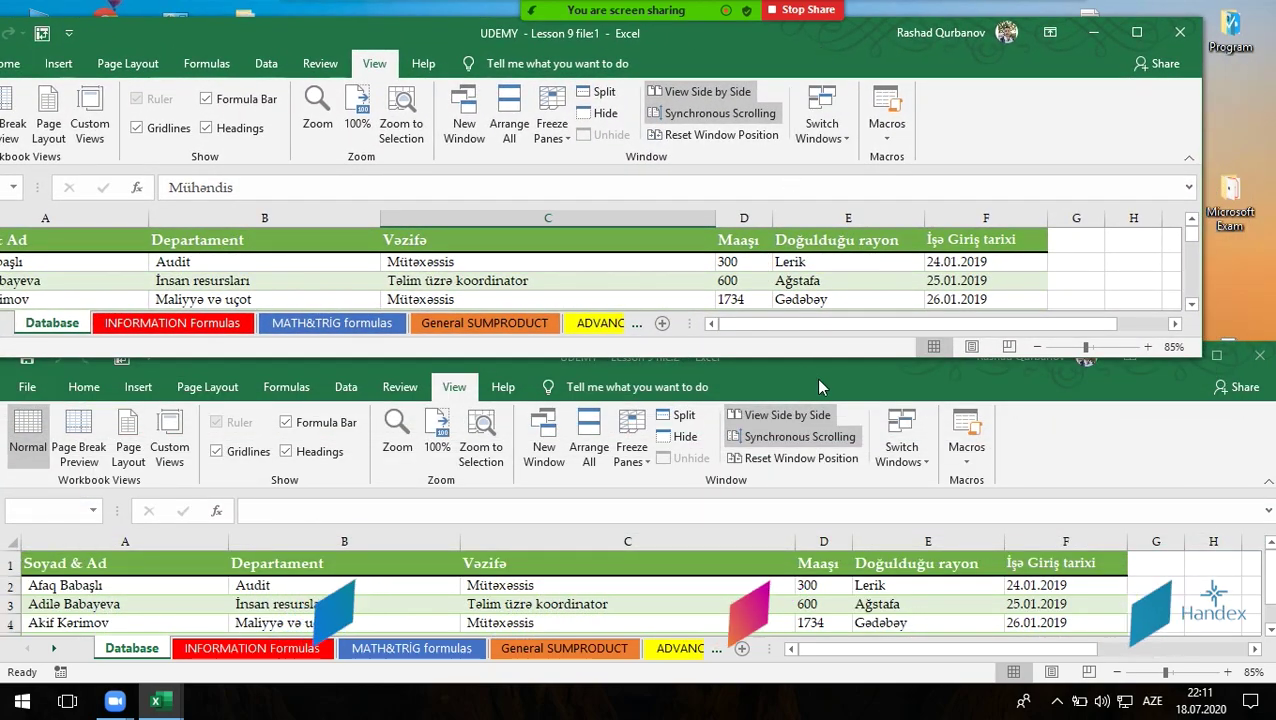
pyautogui.click(823, 360)
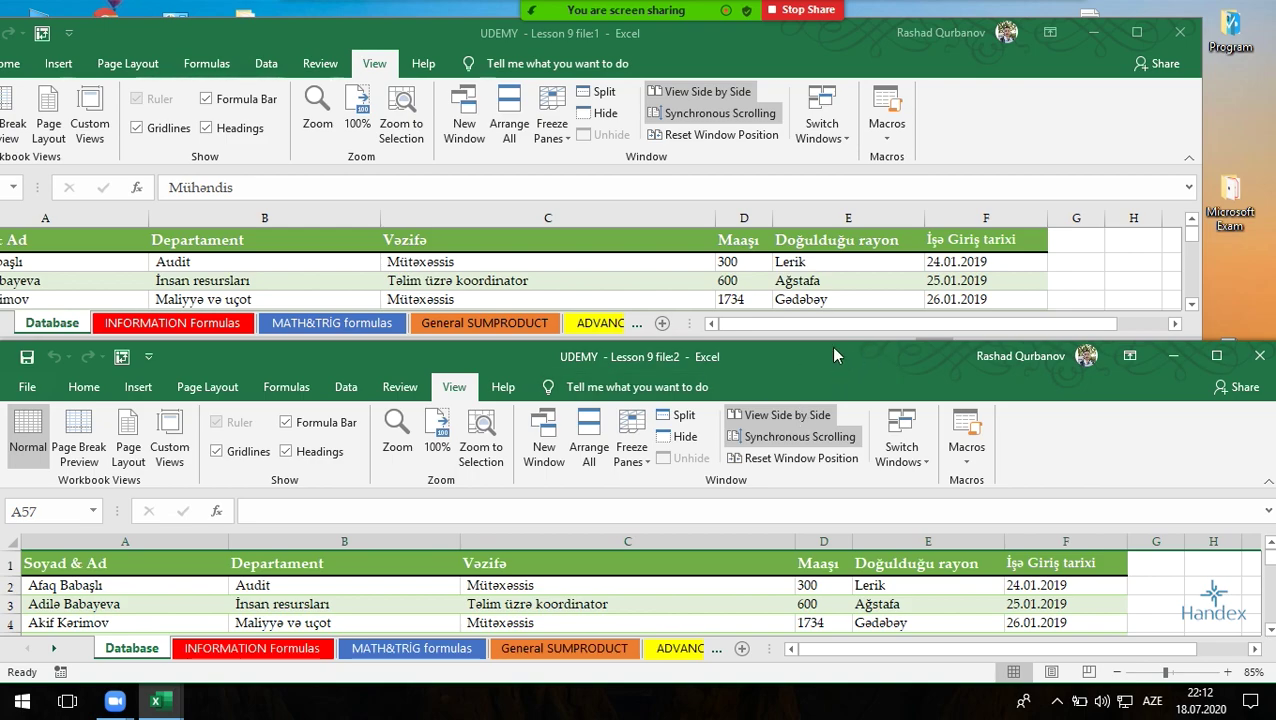
pyautogui.click(843, 43)
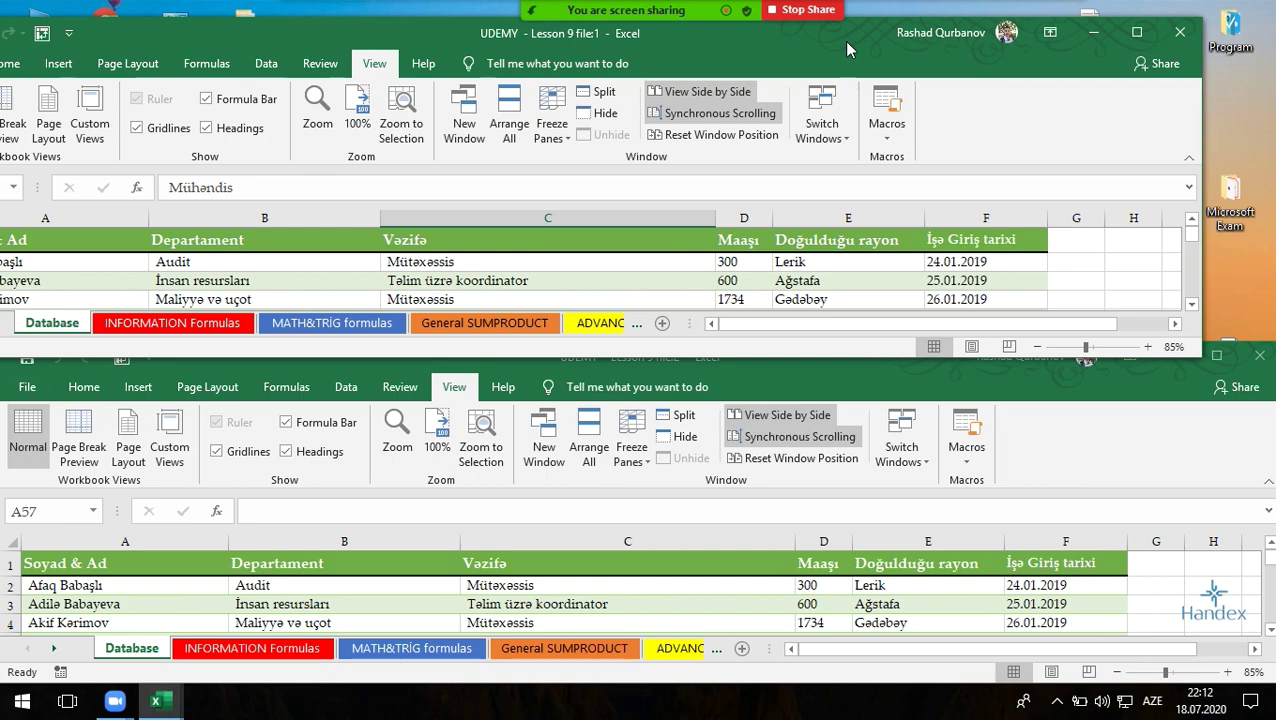
pyautogui.click(1136, 33)
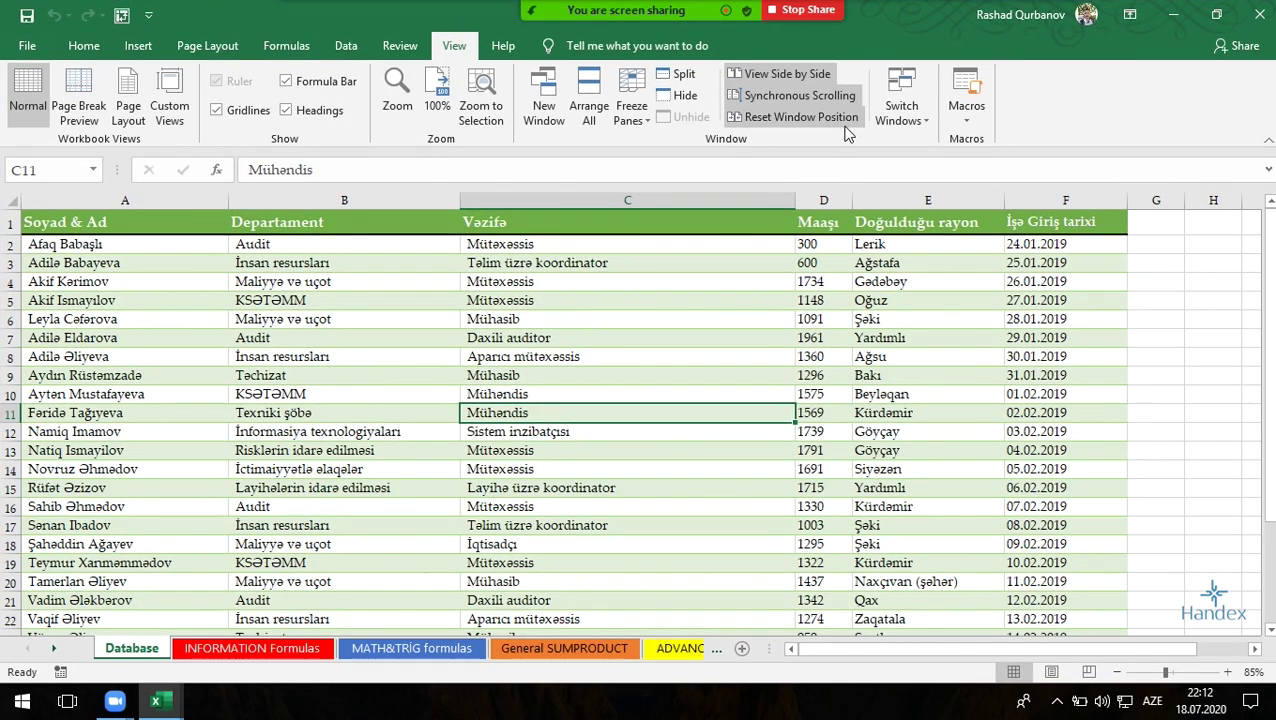
pyautogui.click(908, 122)
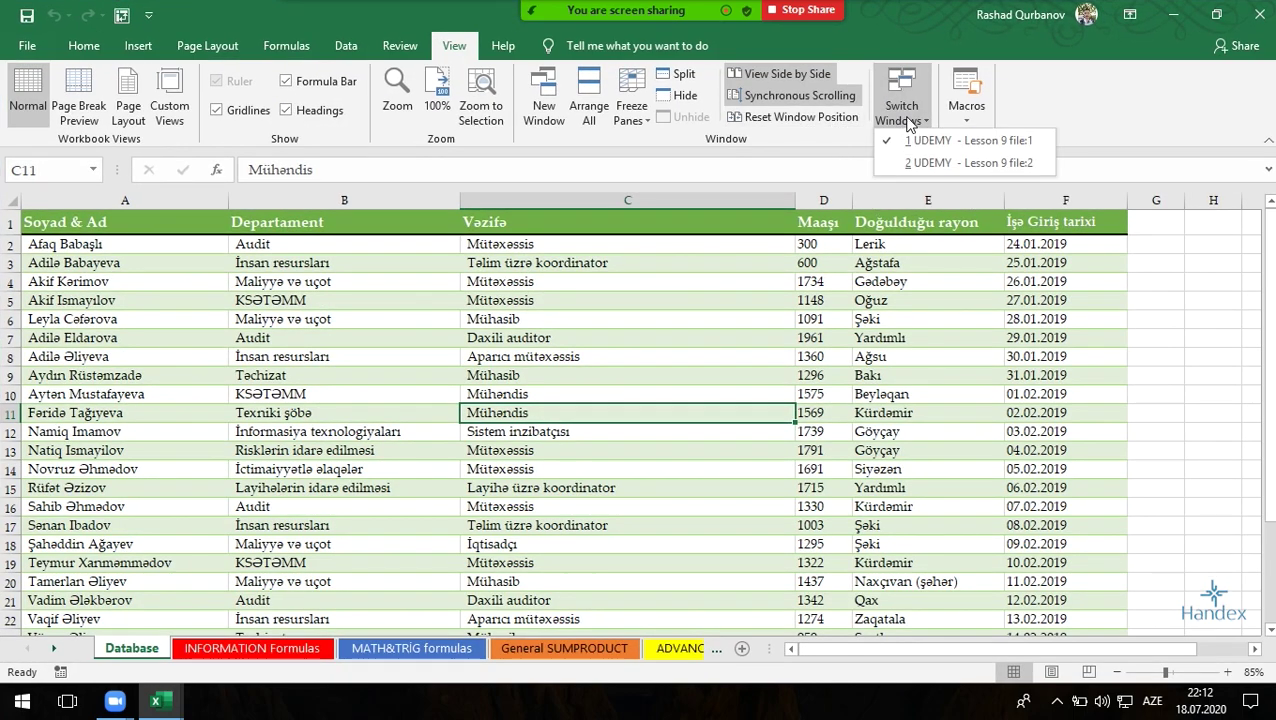
pyautogui.click(910, 163)
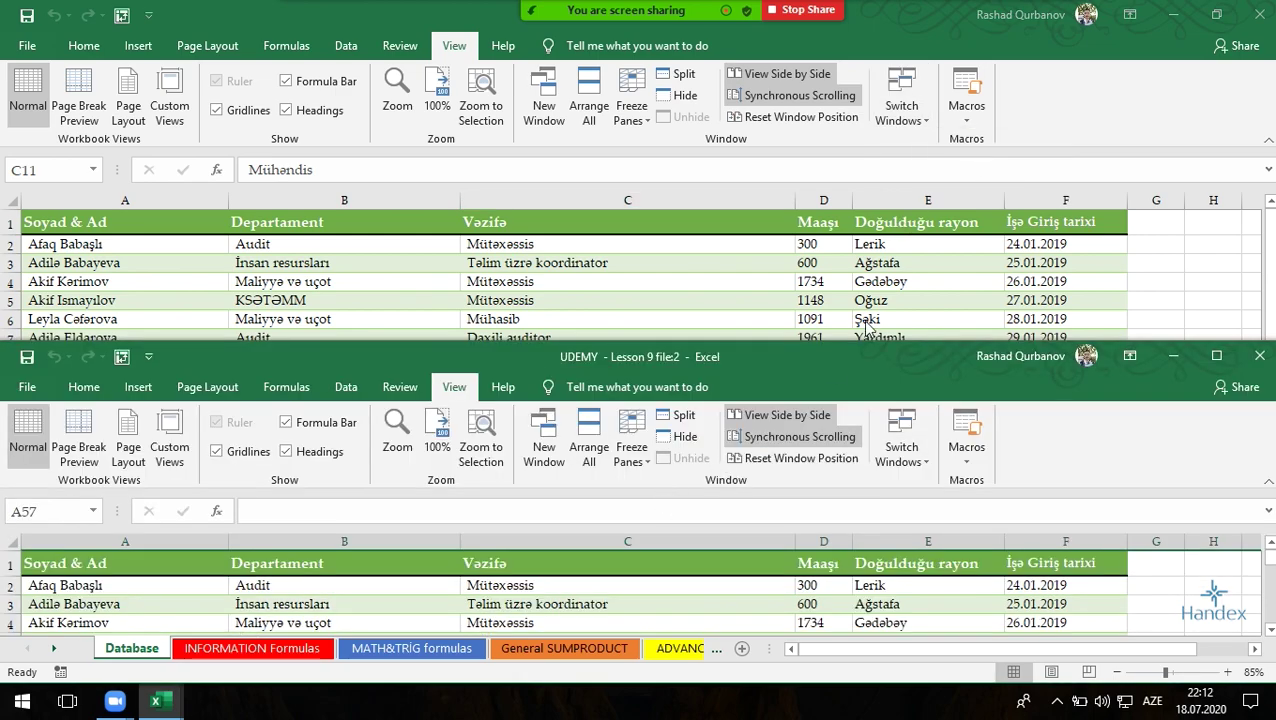
pyautogui.click(901, 450)
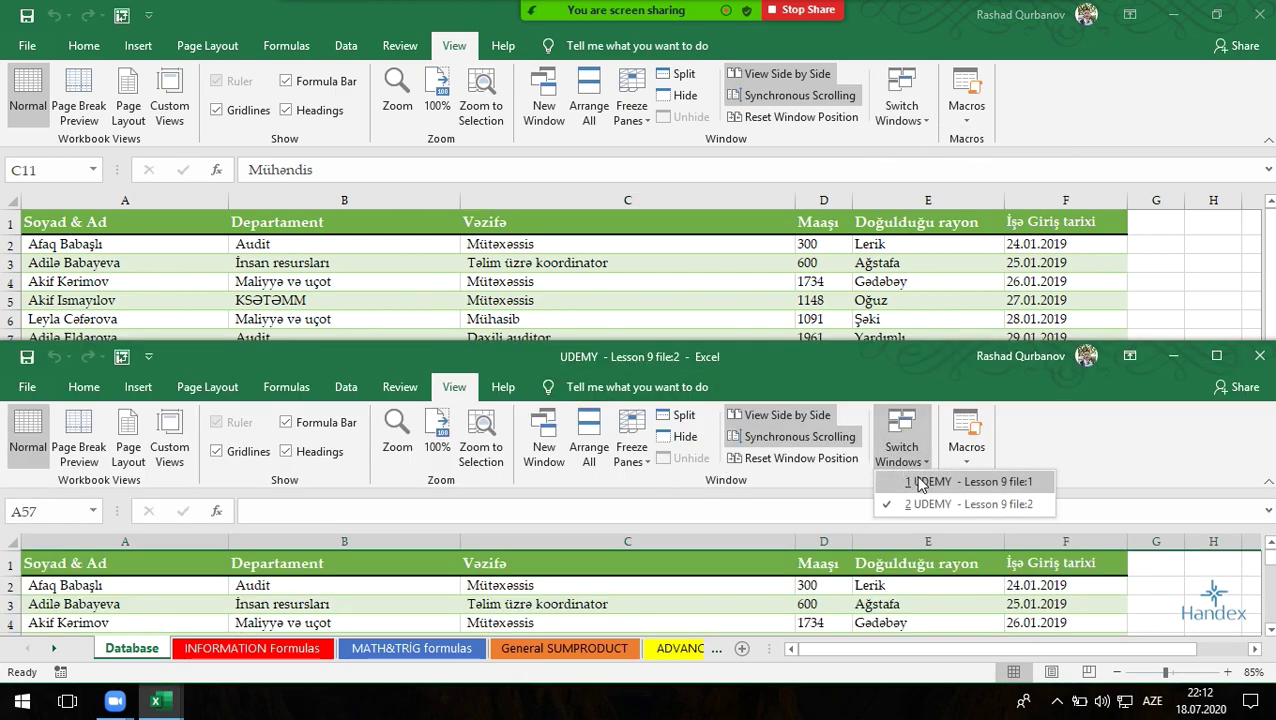
pyautogui.click(892, 481)
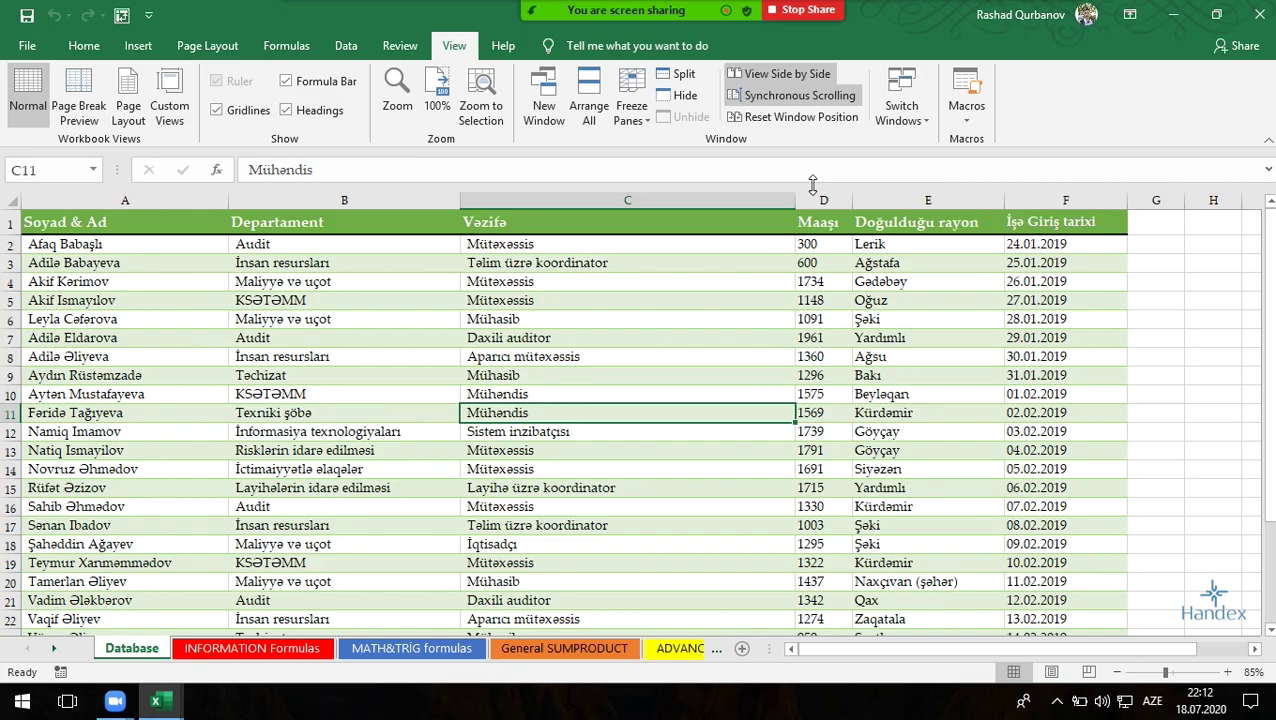